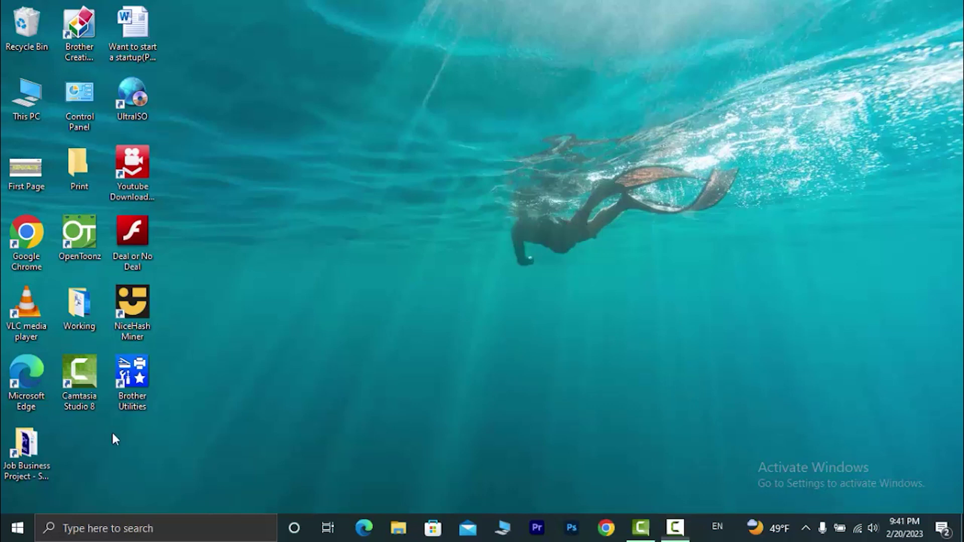
Search the system for "task" and open Task Manager
{"action": "key", "text": "super"}
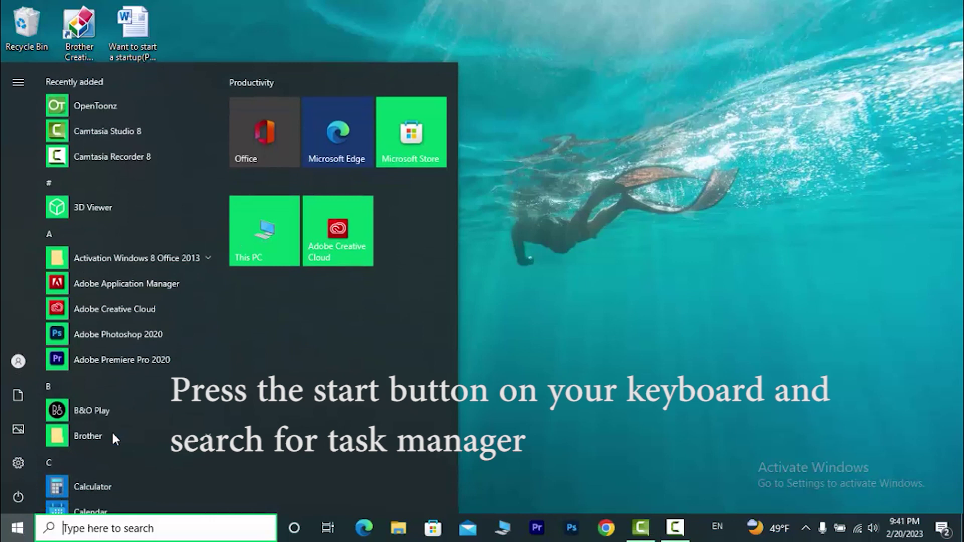
{"action": "type", "text": "task"}
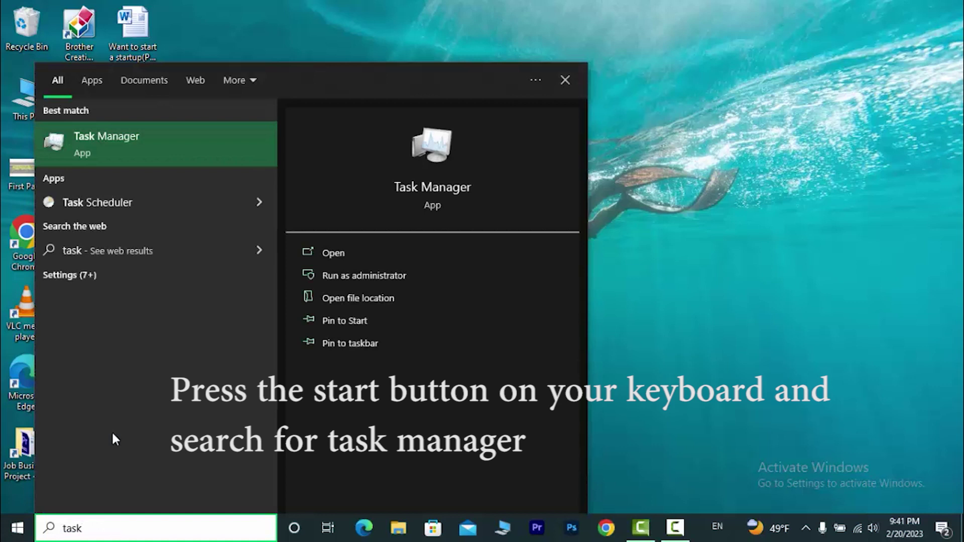
{"action": "left_click", "coordinate": [155, 140]}
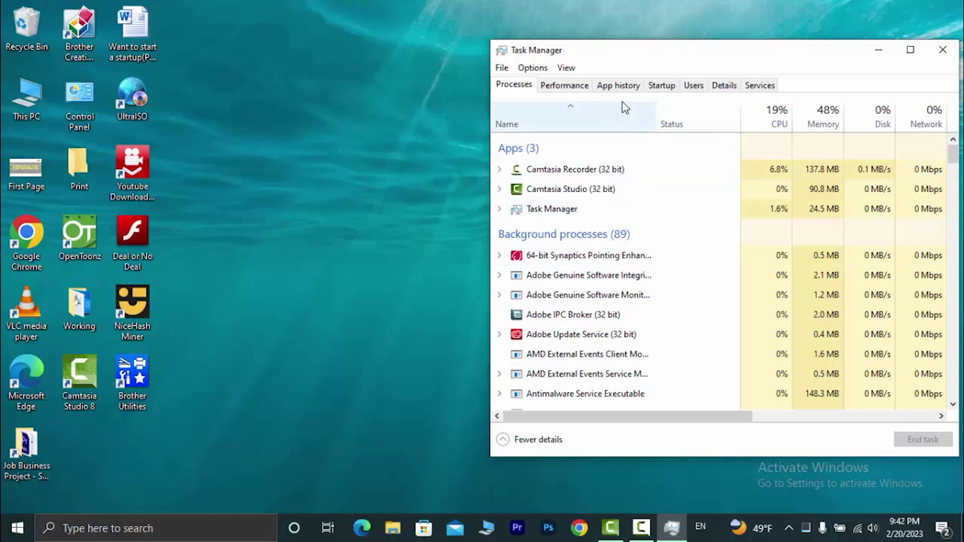
Review the memory, disk and Wi-Fi performance graphs in Task Manager, ending on Wi-Fi, and close it
{"action": "left_click", "coordinate": [565, 85]}
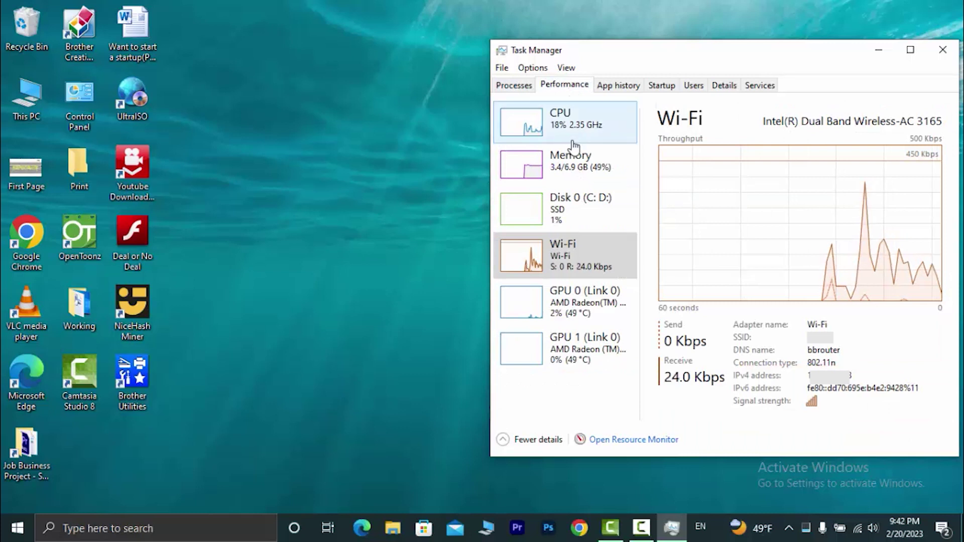
{"action": "left_click", "coordinate": [606, 136]}
{"action": "left_click", "coordinate": [616, 163]}
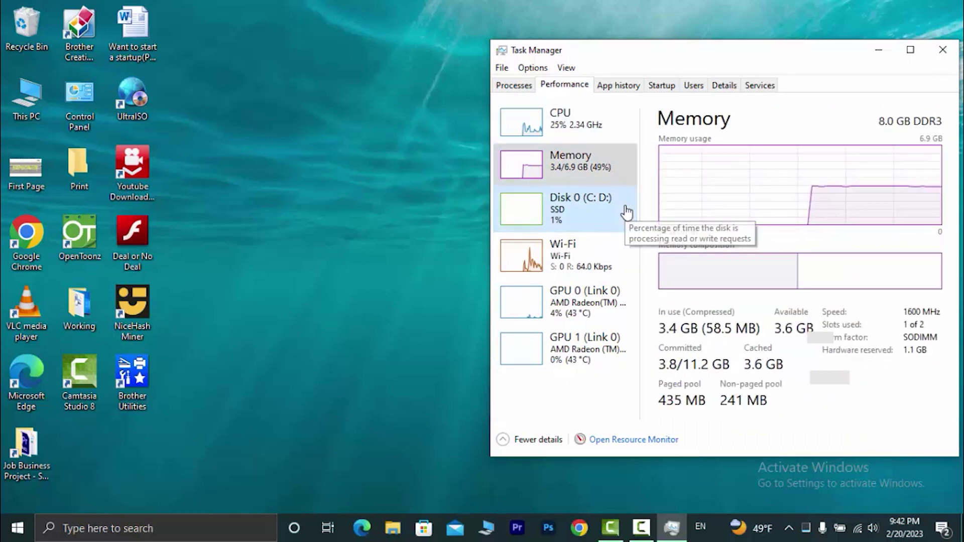
{"action": "left_click", "coordinate": [627, 211]}
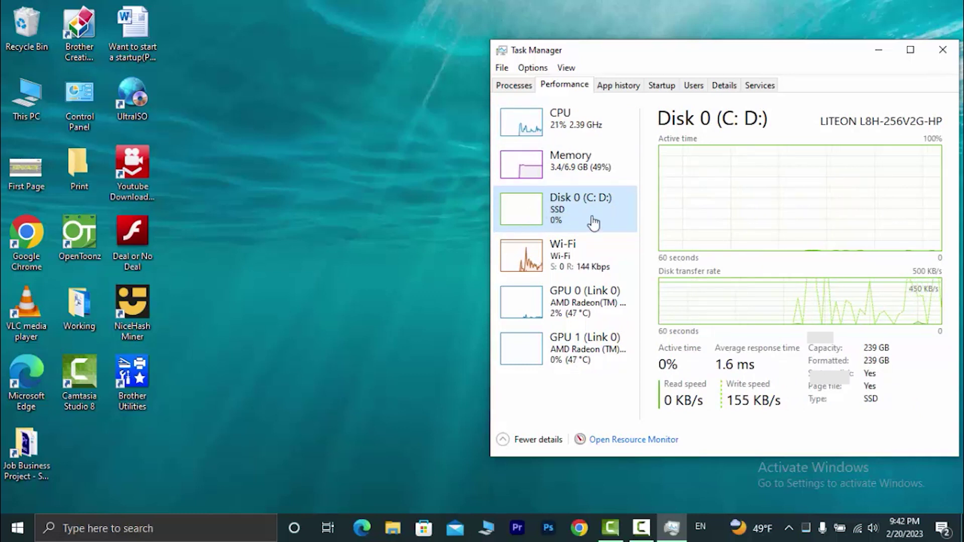
{"action": "left_click", "coordinate": [606, 249]}
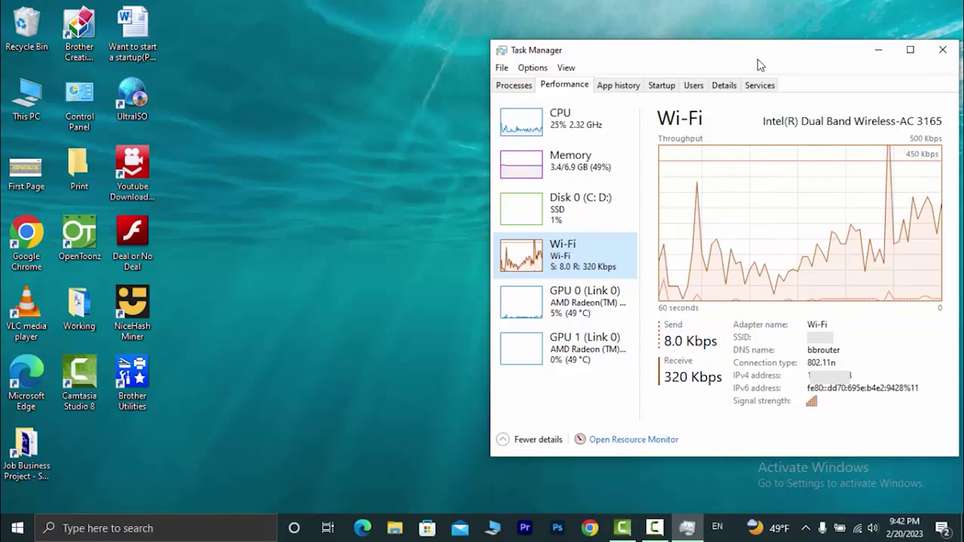
{"action": "left_click", "coordinate": [941, 54]}
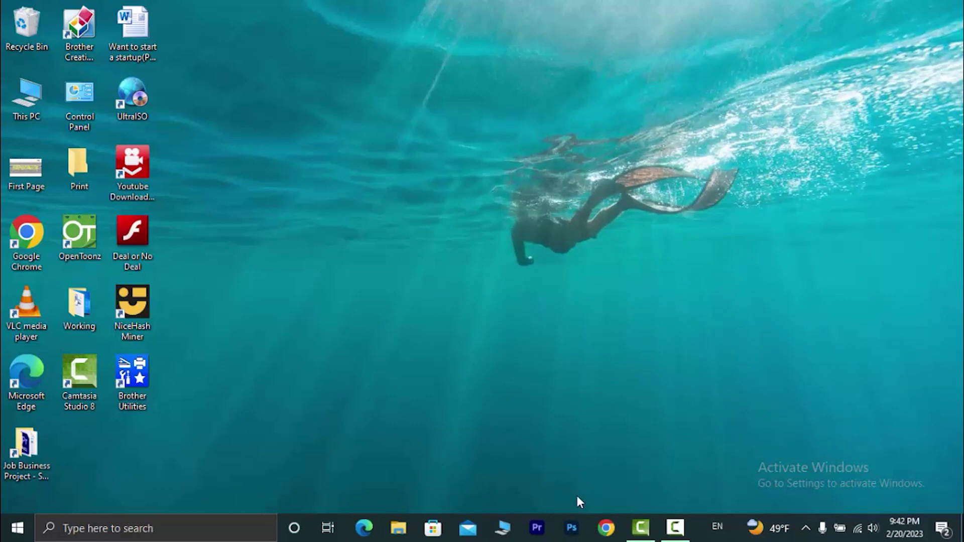
In Chrome, search Google for "net speed monitor" and open the Softpedia result for NetSpeedMonitor 2.5.4.0
{"action": "left_click", "coordinate": [607, 527]}
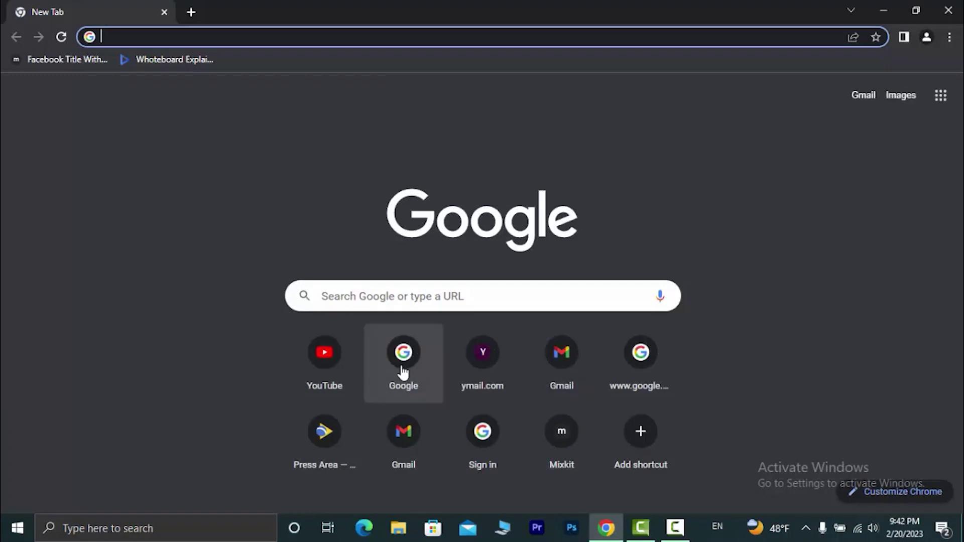
{"action": "left_click", "coordinate": [420, 374]}
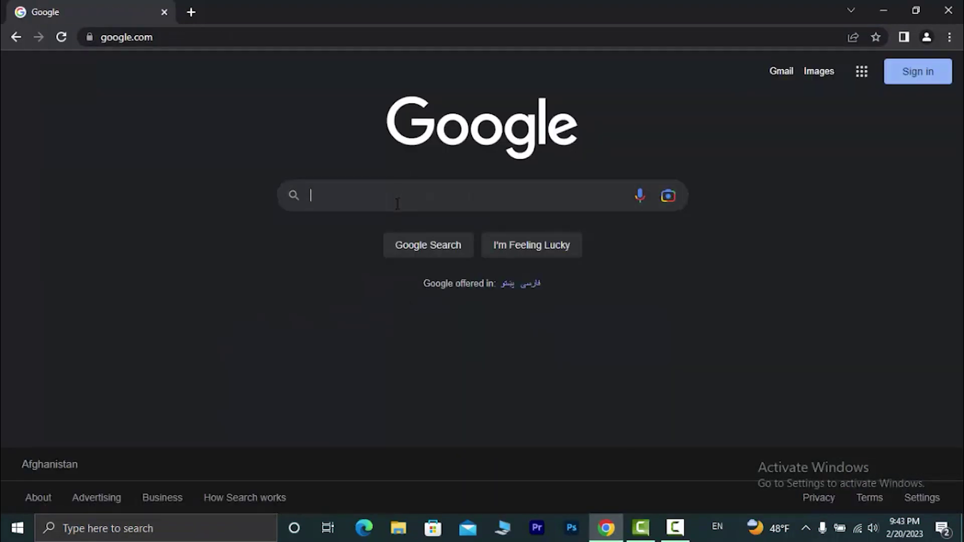
{"action": "left_click", "coordinate": [398, 202]}
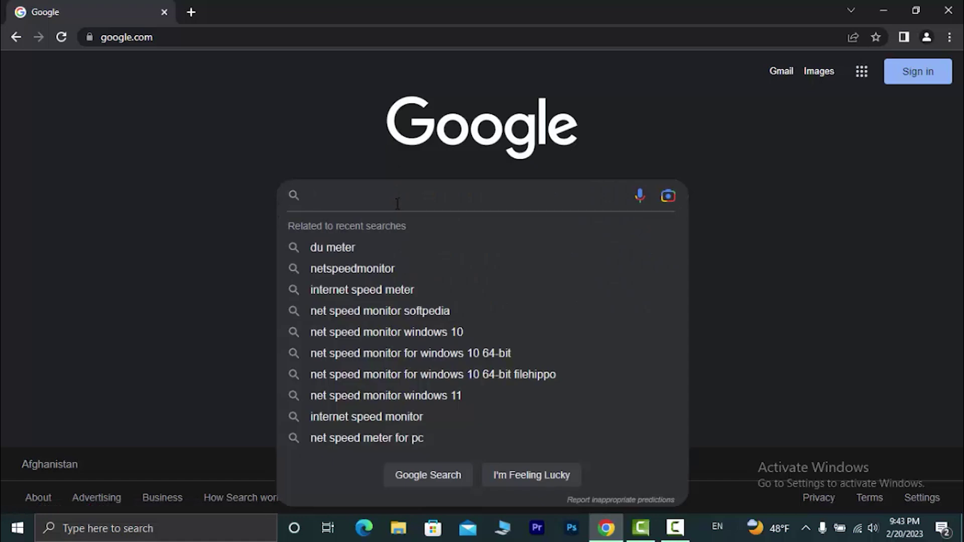
{"action": "type", "text": "net s"}
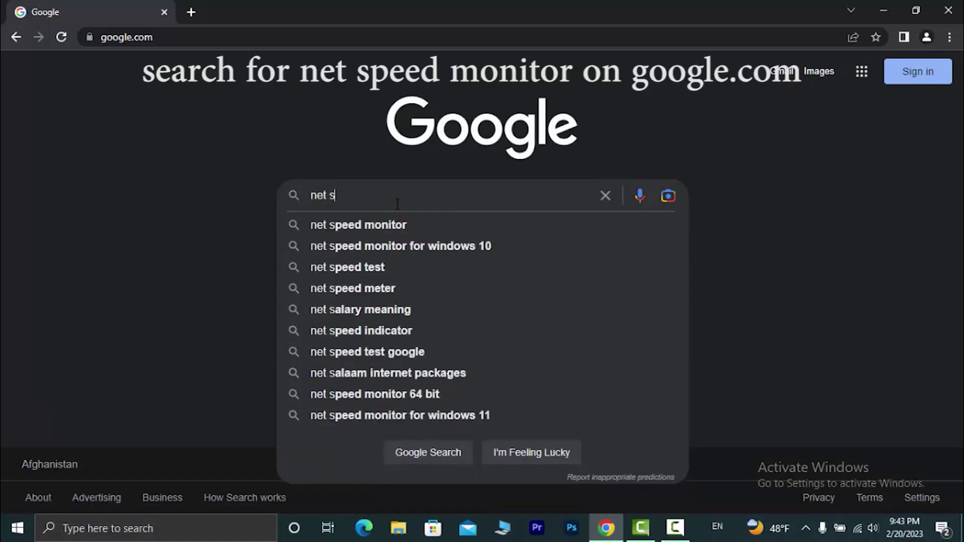
{"action": "key", "text": "Down"}
{"action": "key", "text": "Return"}
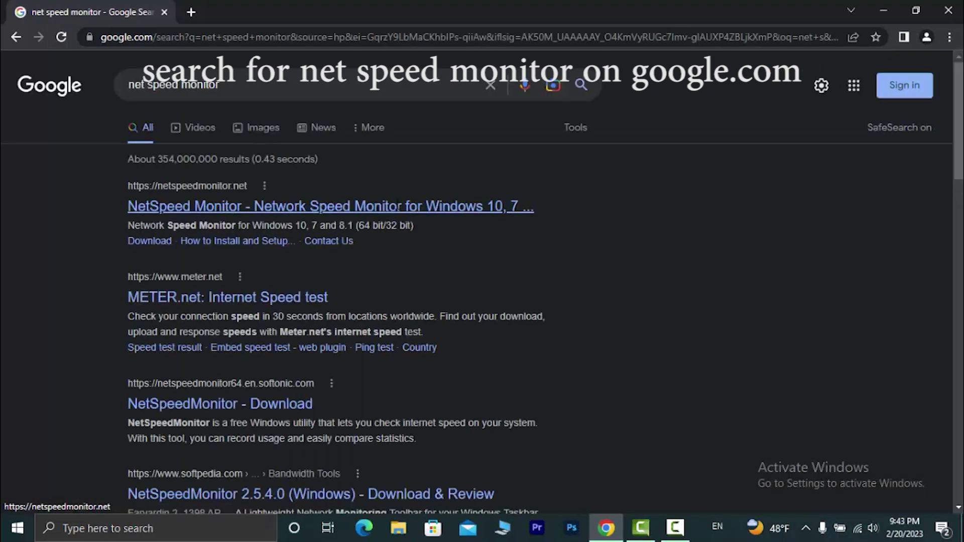
{"action": "scroll", "coordinate": [382, 211], "scroll_direction": "down", "scroll_amount": 3}
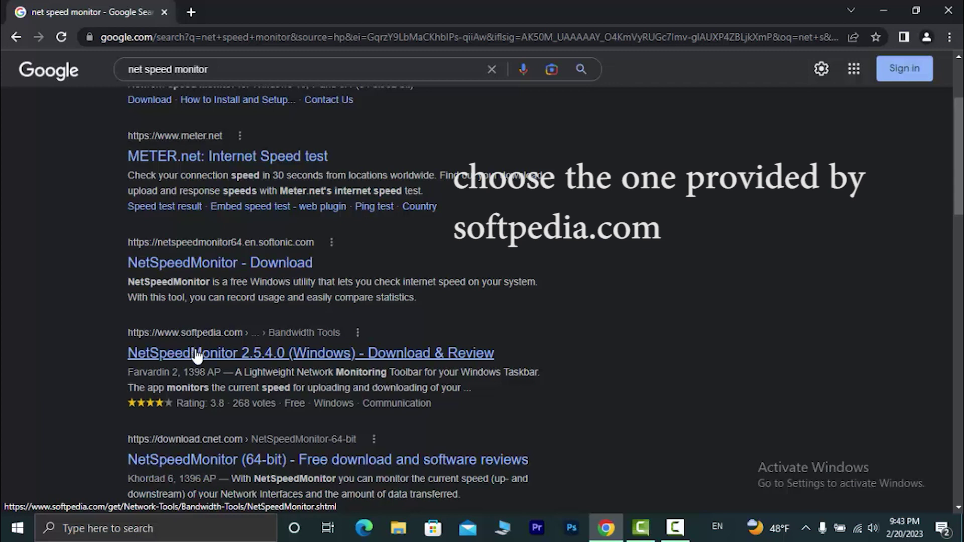
{"action": "left_click", "coordinate": [196, 354]}
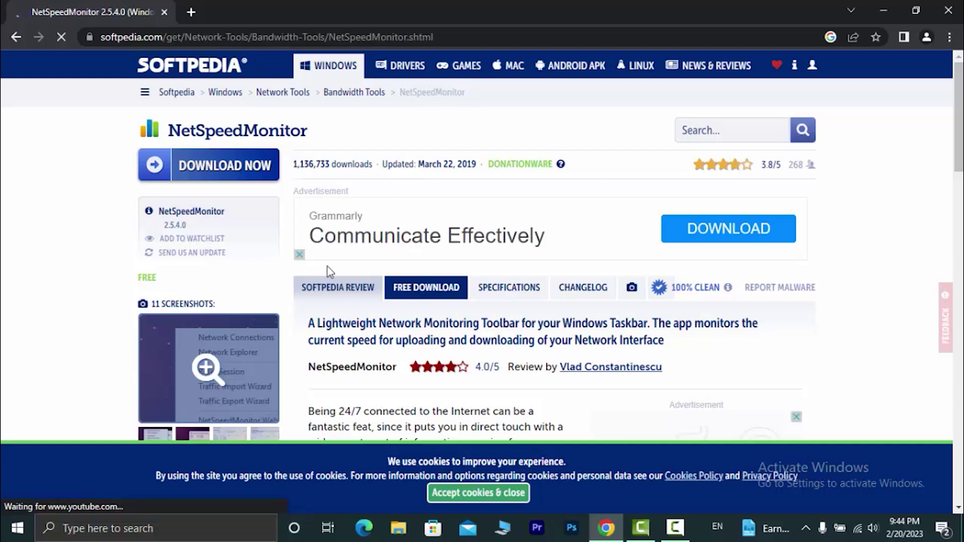
Download the x64 version of NetSpeedMonitor from Softpedia and show the downloaded installer in its folder
{"action": "scroll", "coordinate": [332, 267], "scroll_direction": "down", "scroll_amount": 4}
{"action": "scroll", "coordinate": [333, 267], "scroll_direction": "down", "scroll_amount": 7}
{"action": "scroll", "coordinate": [335, 272], "scroll_direction": "up", "scroll_amount": 5}
{"action": "scroll", "coordinate": [332, 267], "scroll_direction": "up", "scroll_amount": 6}
{"action": "left_click", "coordinate": [230, 172]}
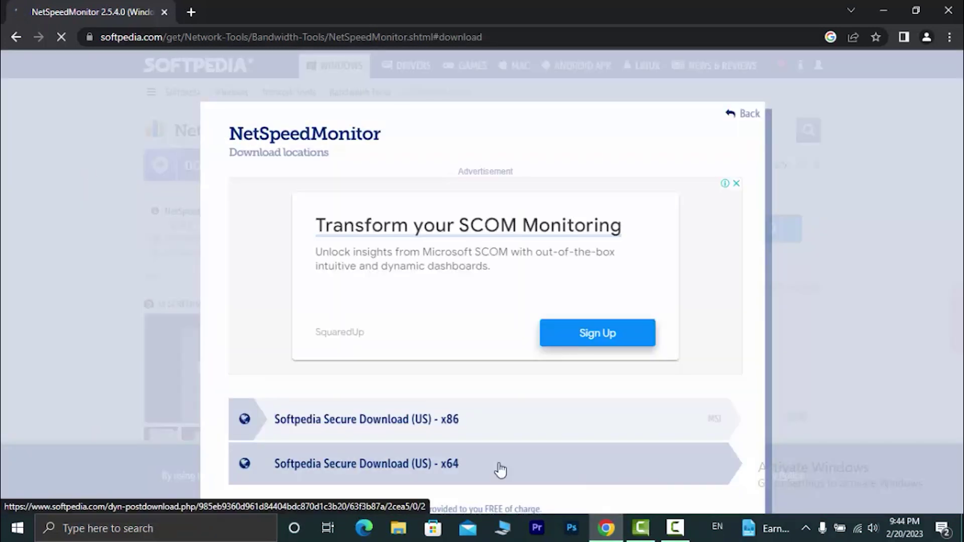
{"action": "left_click", "coordinate": [501, 468]}
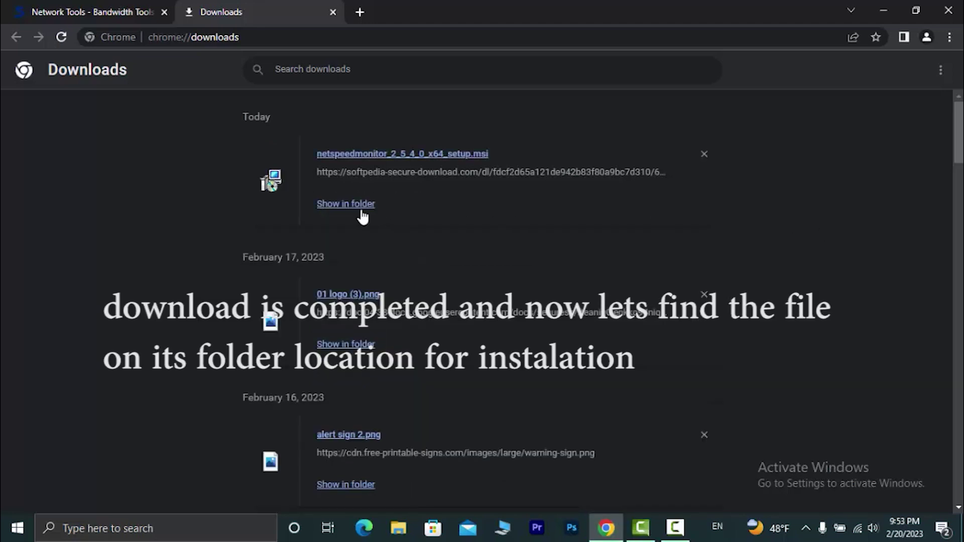
{"action": "left_click", "coordinate": [358, 205]}
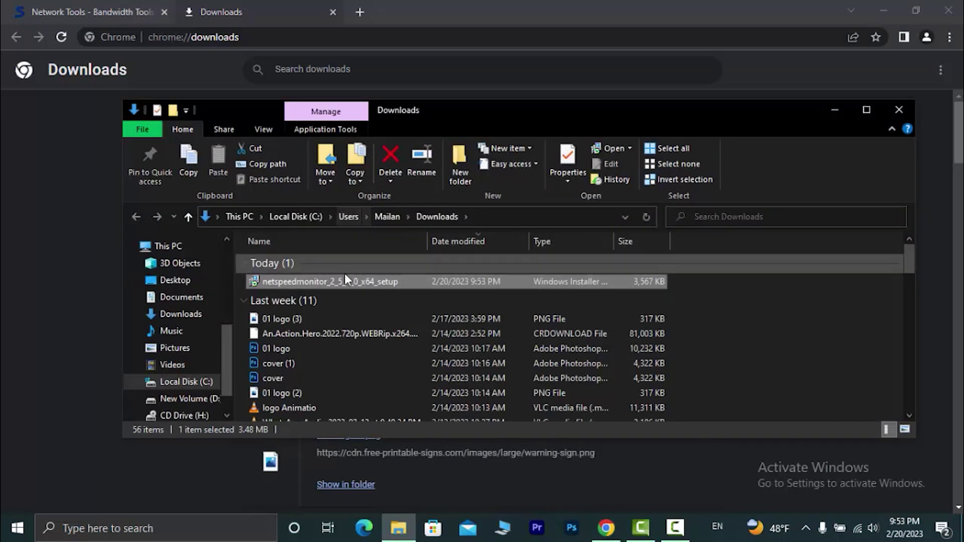
Try to install netspeedmonitor_2_5_4_0_x64_setup by running it despite the security warning, and exit the setup wizard
{"action": "right_click", "coordinate": [315, 283]}
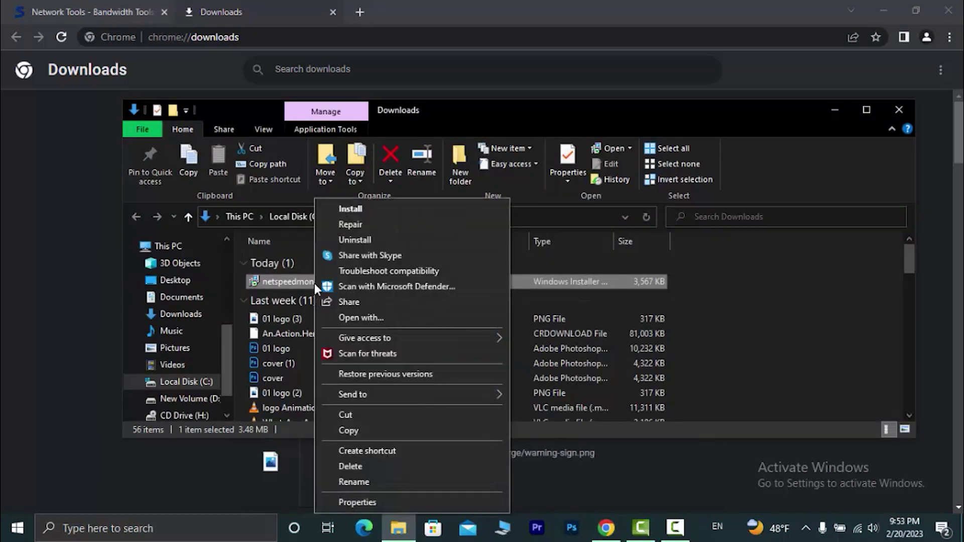
{"action": "left_click", "coordinate": [395, 209]}
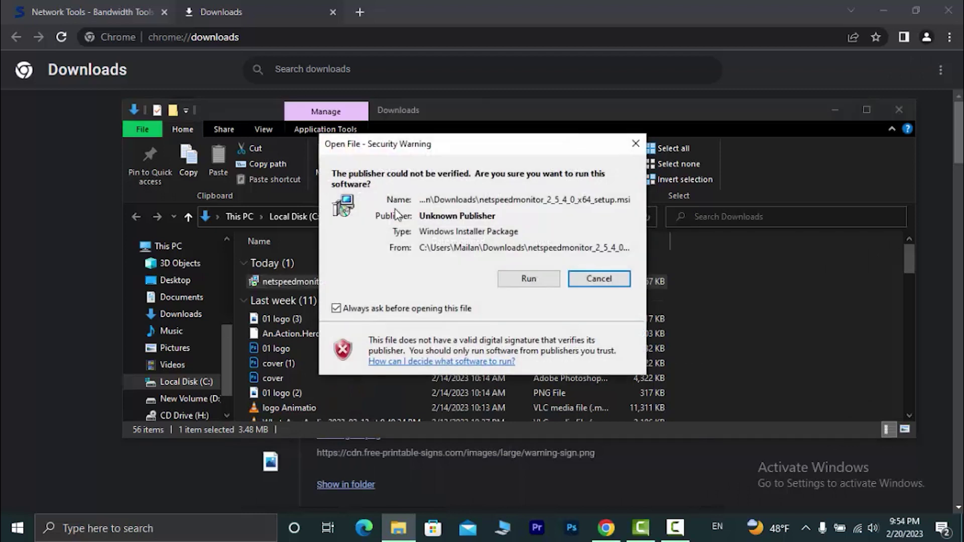
{"action": "left_click", "coordinate": [543, 283]}
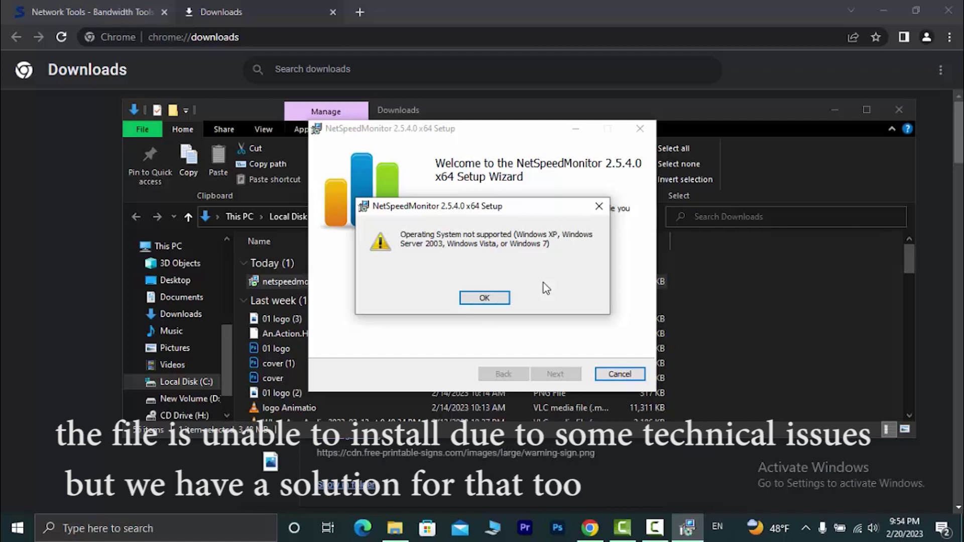
{"action": "left_click", "coordinate": [490, 301]}
{"action": "left_click", "coordinate": [569, 377]}
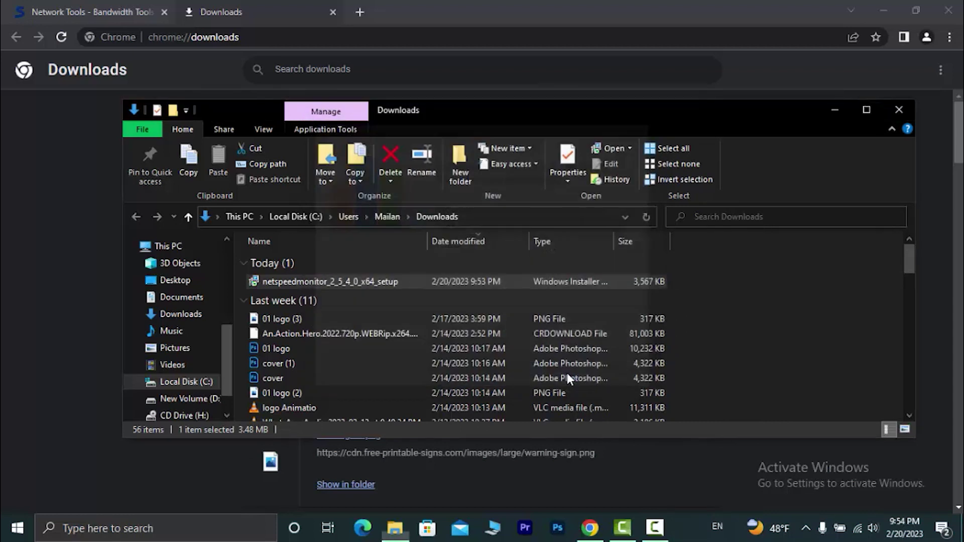
Set netspeedmonitor_2_5_4_0_x64_setup to run in compatibility mode for "Previous version of Windows" and apply the change
{"action": "right_click", "coordinate": [329, 288]}
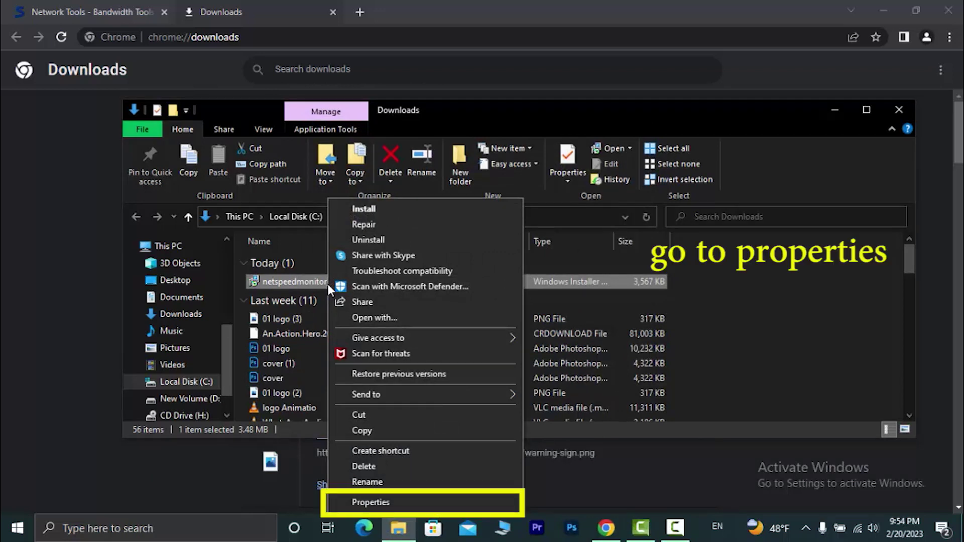
{"action": "left_click", "coordinate": [427, 504]}
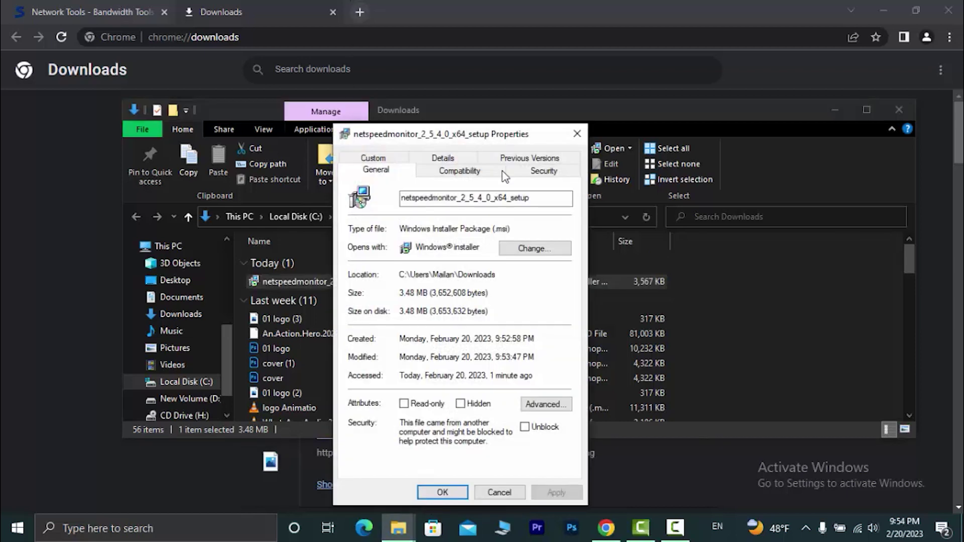
{"action": "left_click", "coordinate": [461, 172]}
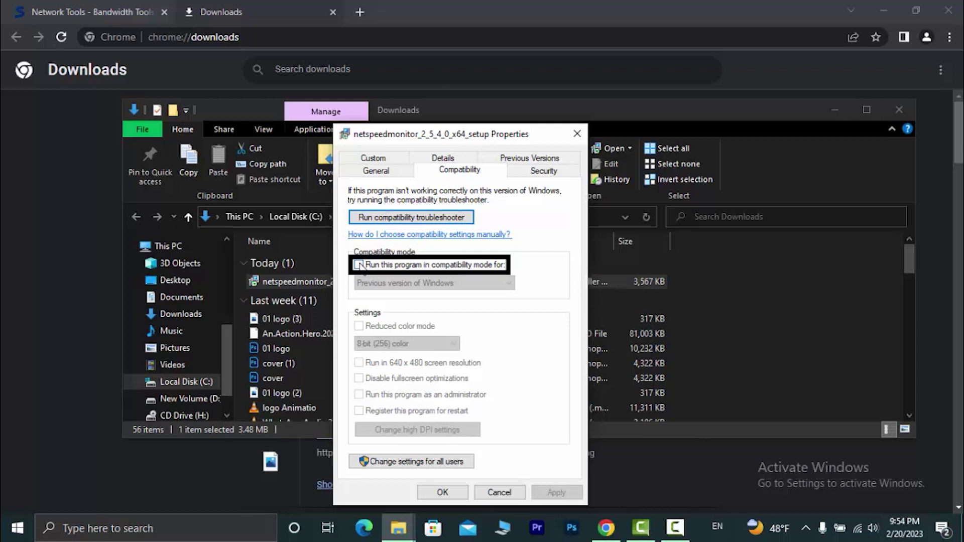
{"action": "left_click", "coordinate": [359, 265]}
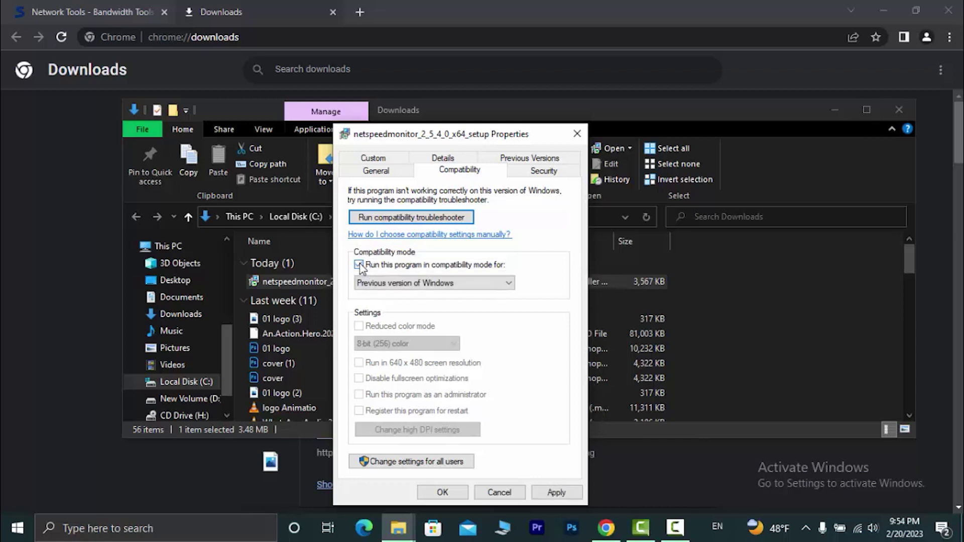
{"action": "left_click", "coordinate": [507, 284]}
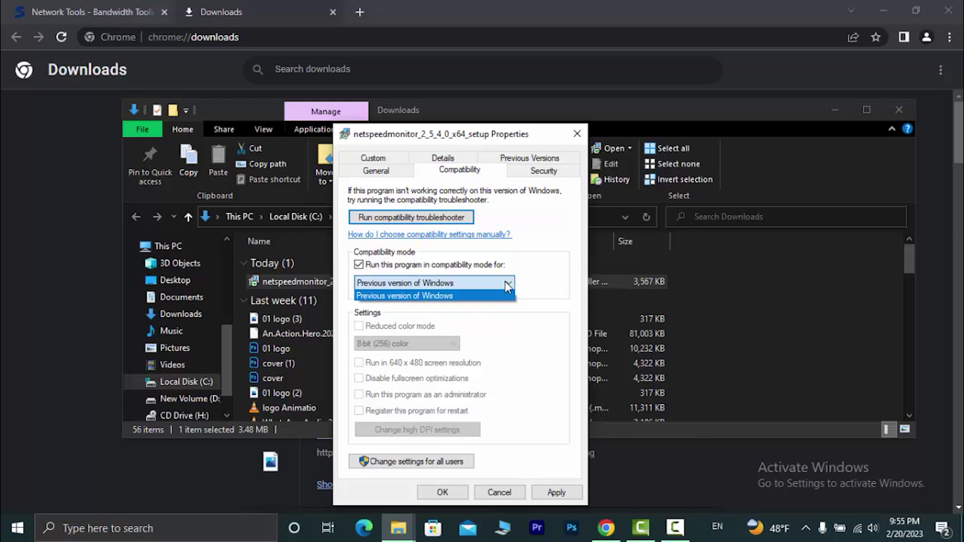
{"action": "left_click", "coordinate": [508, 284]}
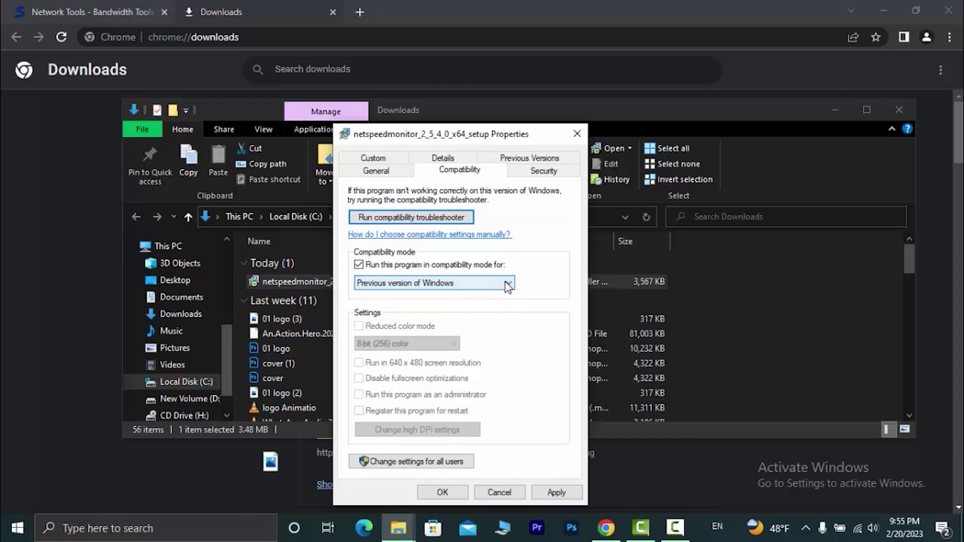
{"action": "left_click", "coordinate": [555, 493]}
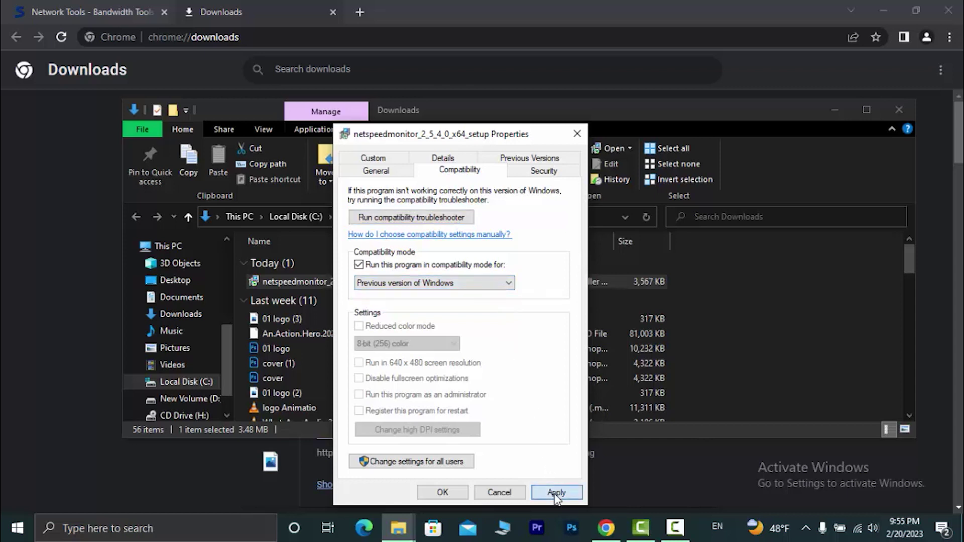
{"action": "left_click", "coordinate": [442, 492]}
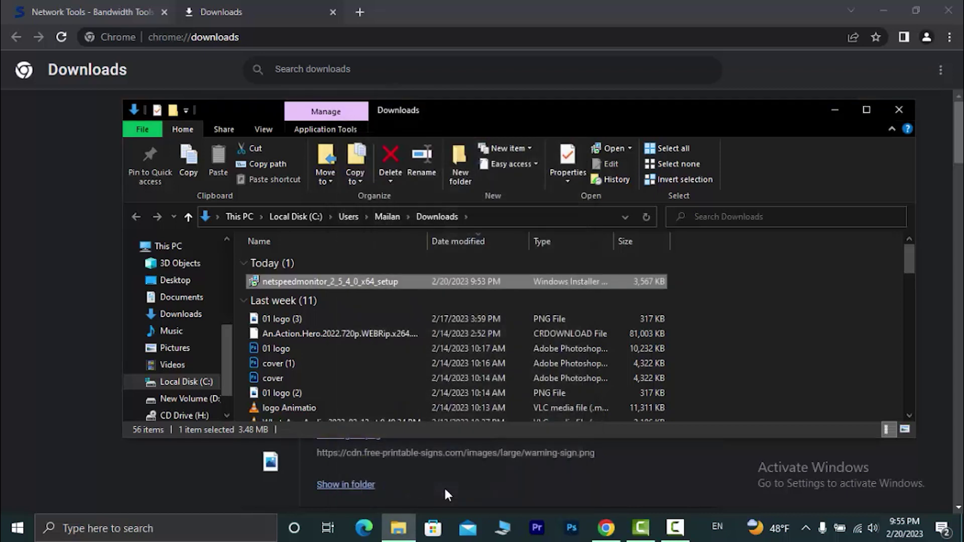
Run the NetSpeedMonitor installer again and complete the installation to the default location C:\Program Files\NetSpeedMonitor\
{"action": "right_click", "coordinate": [310, 282]}
{"action": "left_click", "coordinate": [353, 210]}
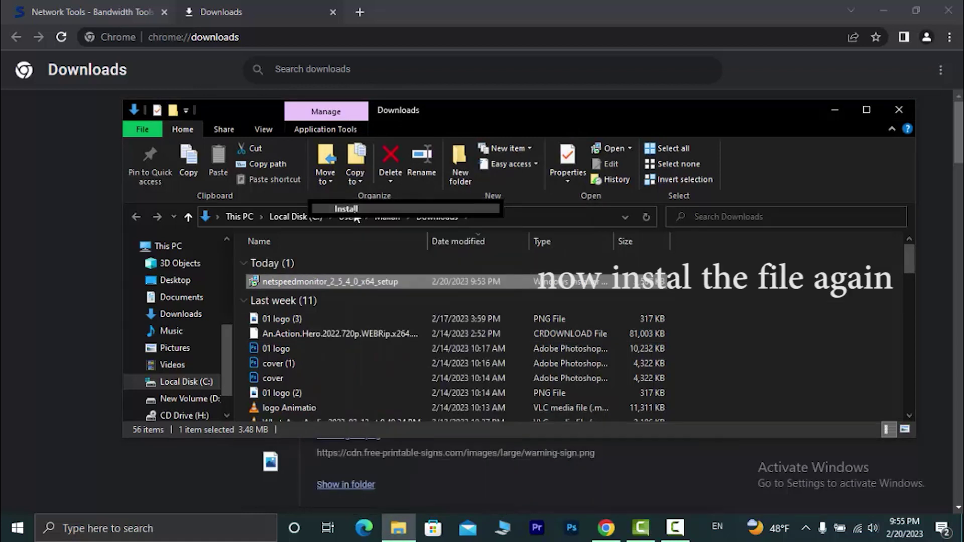
{"action": "left_click", "coordinate": [533, 281]}
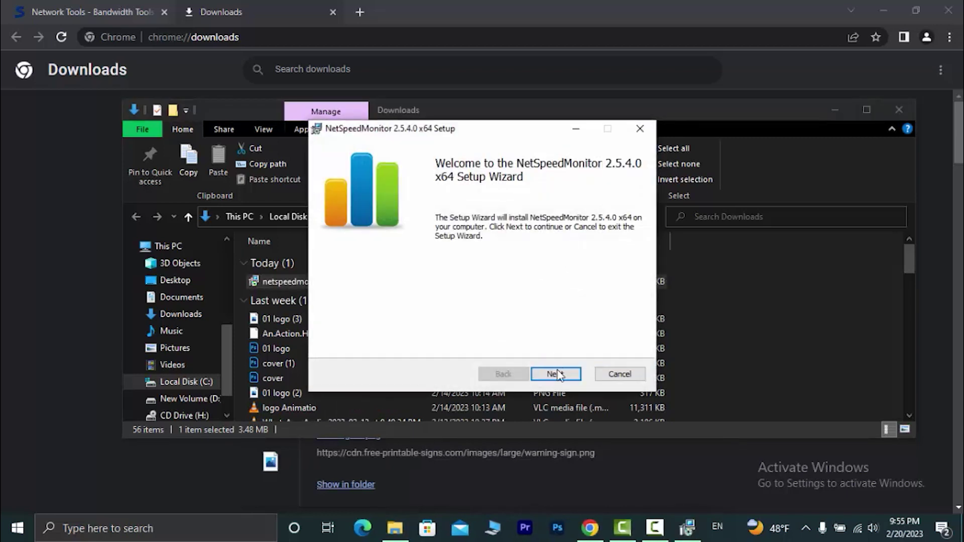
{"action": "left_click", "coordinate": [558, 374]}
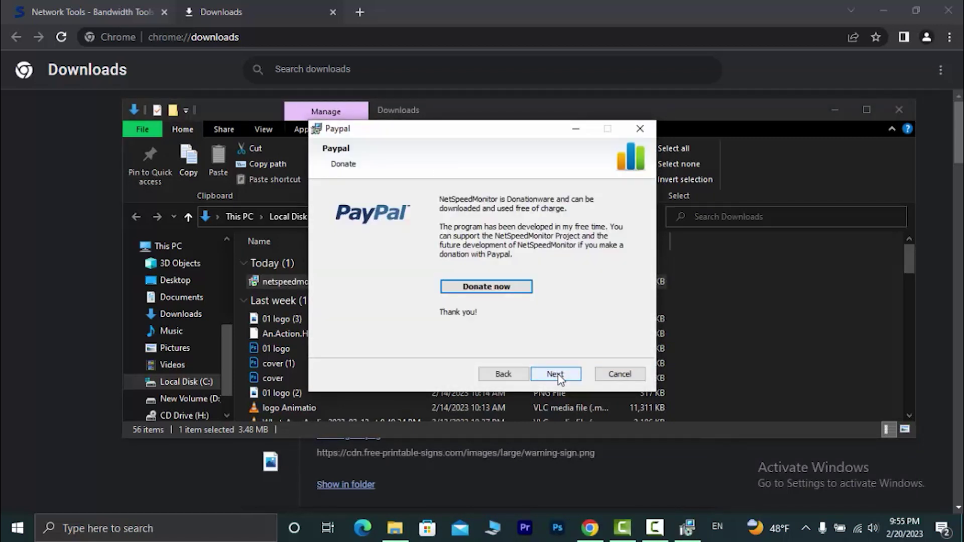
{"action": "left_click", "coordinate": [558, 376]}
{"action": "left_click", "coordinate": [446, 343]}
{"action": "left_click", "coordinate": [545, 376]}
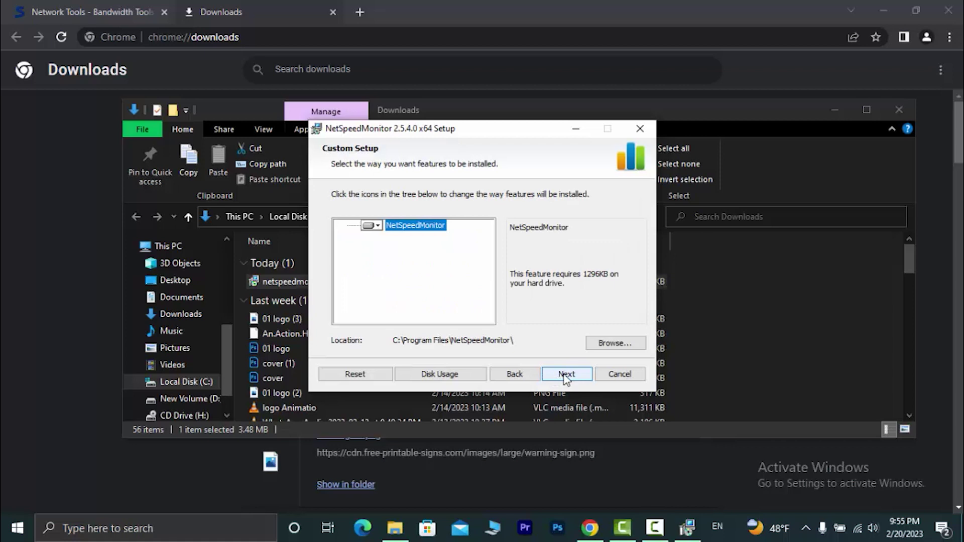
{"action": "left_click", "coordinate": [566, 376]}
{"action": "left_click", "coordinate": [567, 377]}
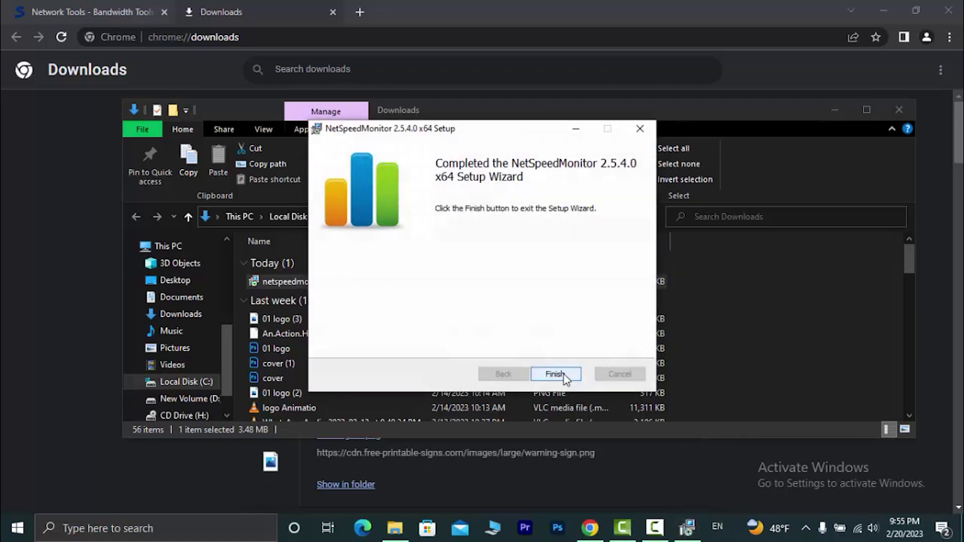
Finish the NetSpeedMonitor setup wizard, close the Downloads folder and minimize the browser to reach the desktop
{"action": "left_click", "coordinate": [555, 375]}
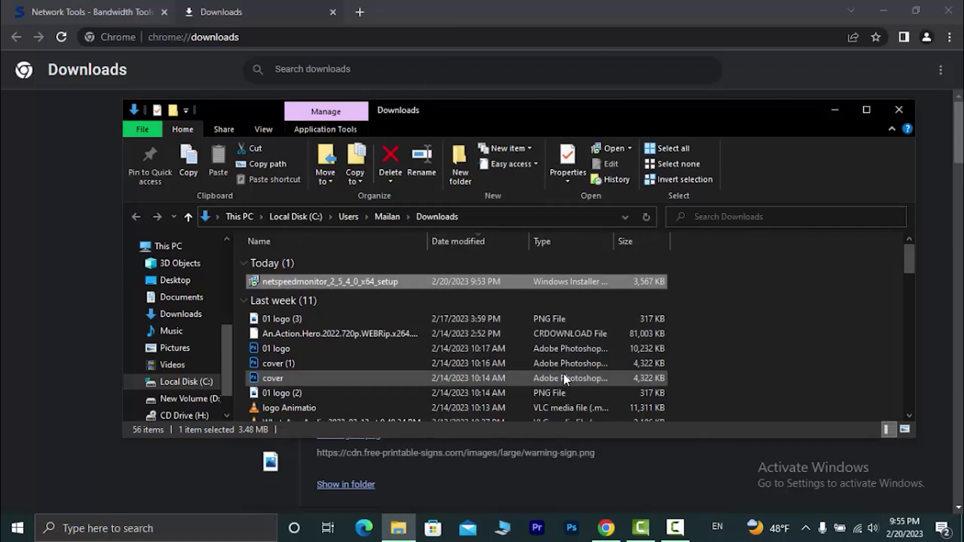
{"action": "left_click", "coordinate": [897, 115]}
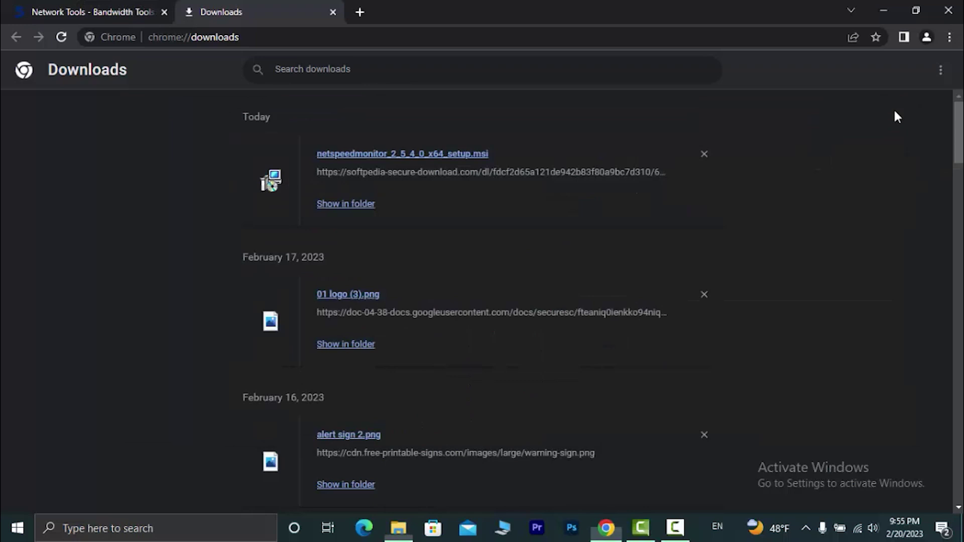
{"action": "left_click", "coordinate": [884, 11]}
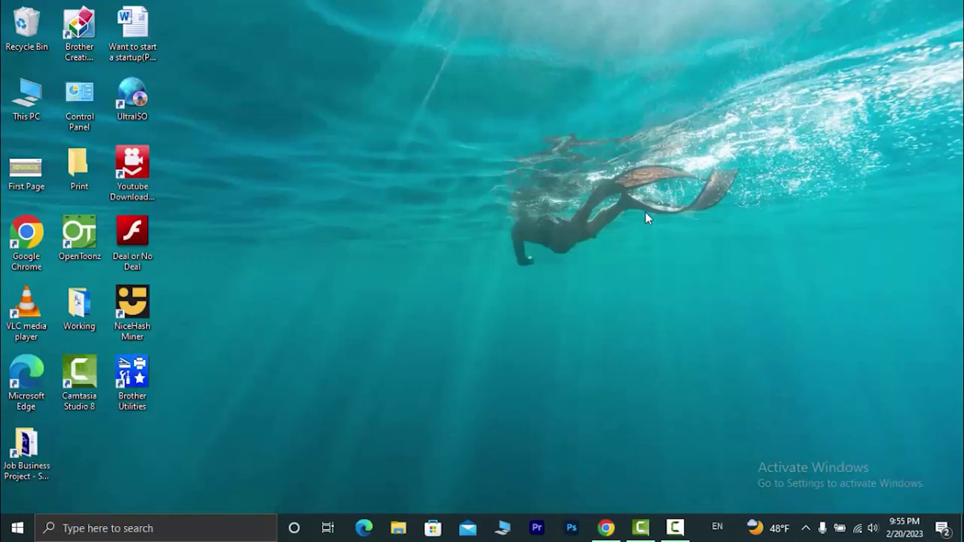
Open the installation folder C:\Program Files\NetSpeedMonitor in File Explorer
{"action": "left_click", "coordinate": [504, 528]}
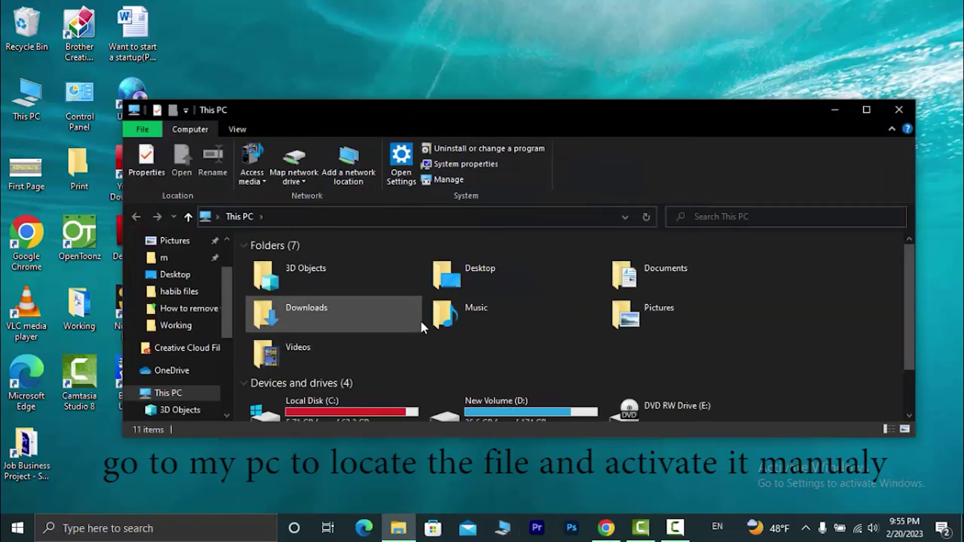
{"action": "scroll", "coordinate": [420, 318], "scroll_direction": "down", "scroll_amount": 1}
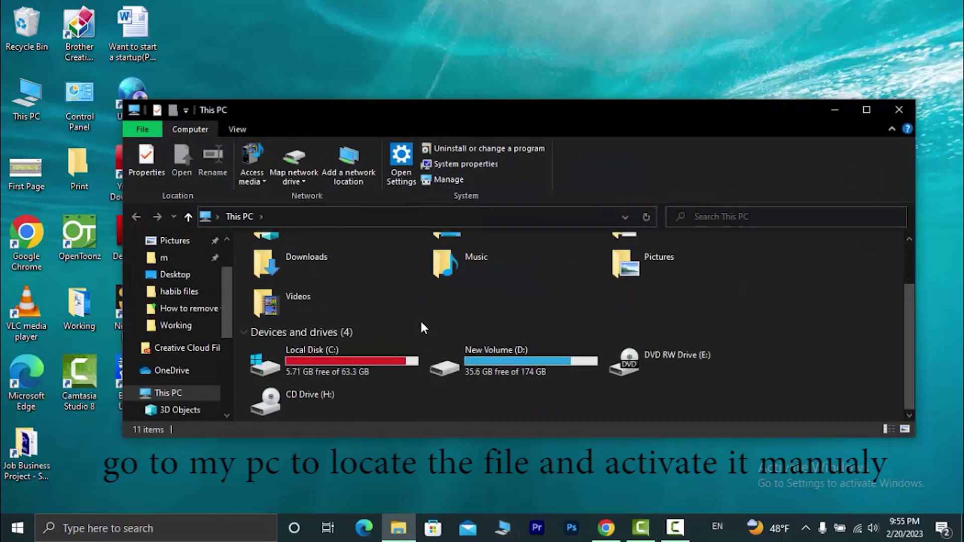
{"action": "left_click", "coordinate": [370, 357]}
{"action": "double_click", "coordinate": [370, 358]}
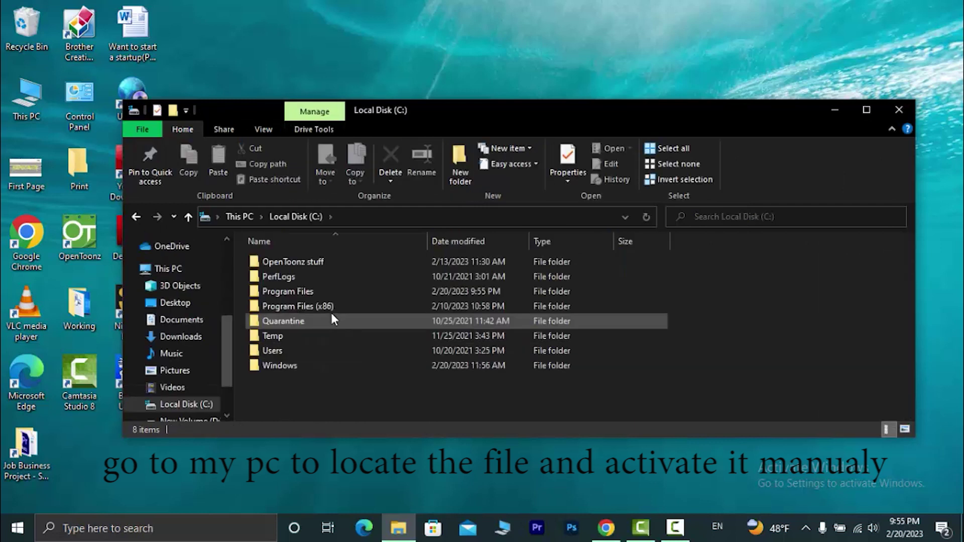
{"action": "double_click", "coordinate": [314, 291]}
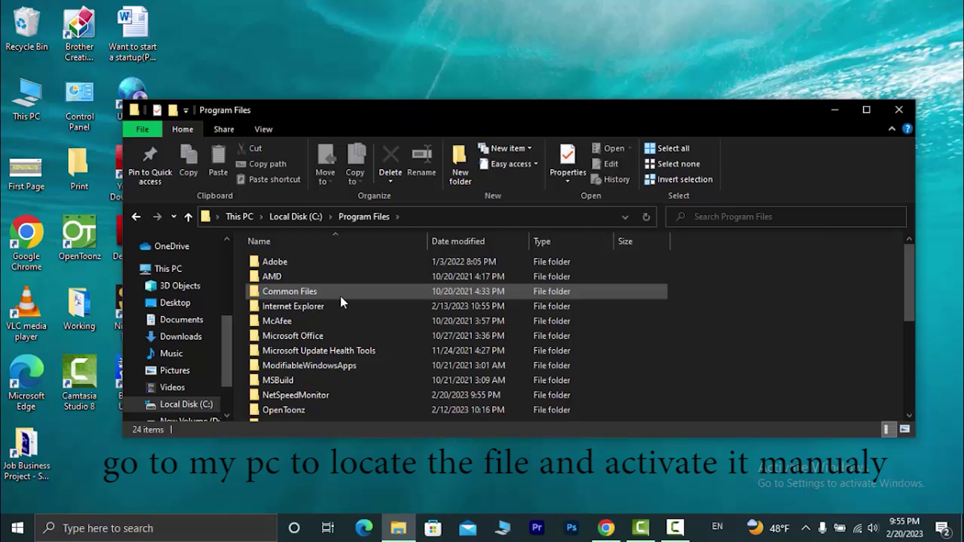
{"action": "double_click", "coordinate": [344, 396]}
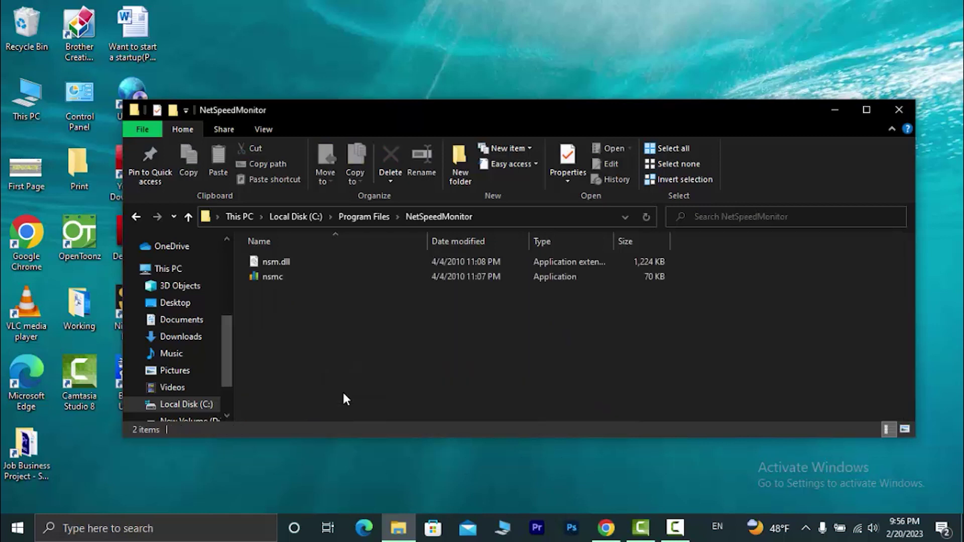
Launch the nsmc application and agree to show the NetSpeedMonitor toolbar on the taskbar
{"action": "left_click", "coordinate": [274, 279]}
{"action": "right_click", "coordinate": [274, 280]}
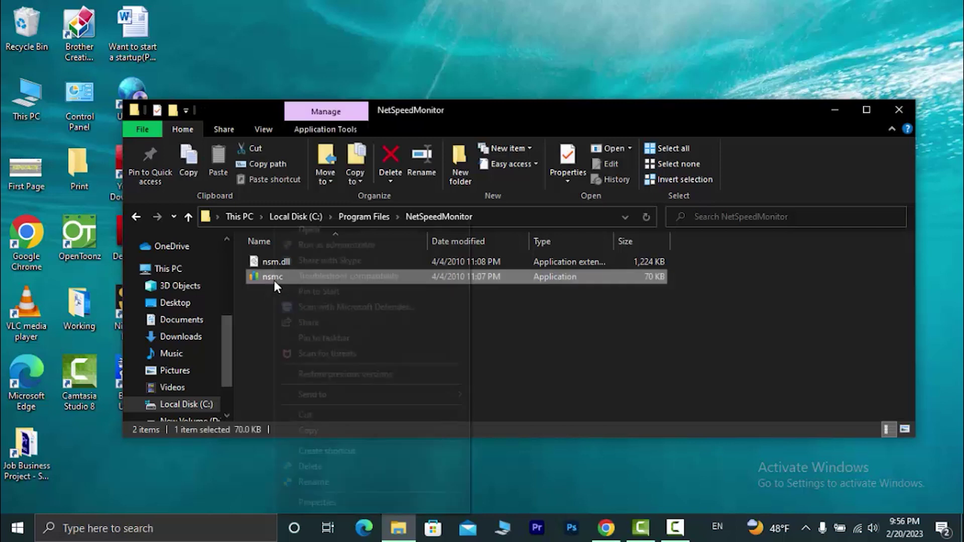
{"action": "left_click", "coordinate": [339, 229]}
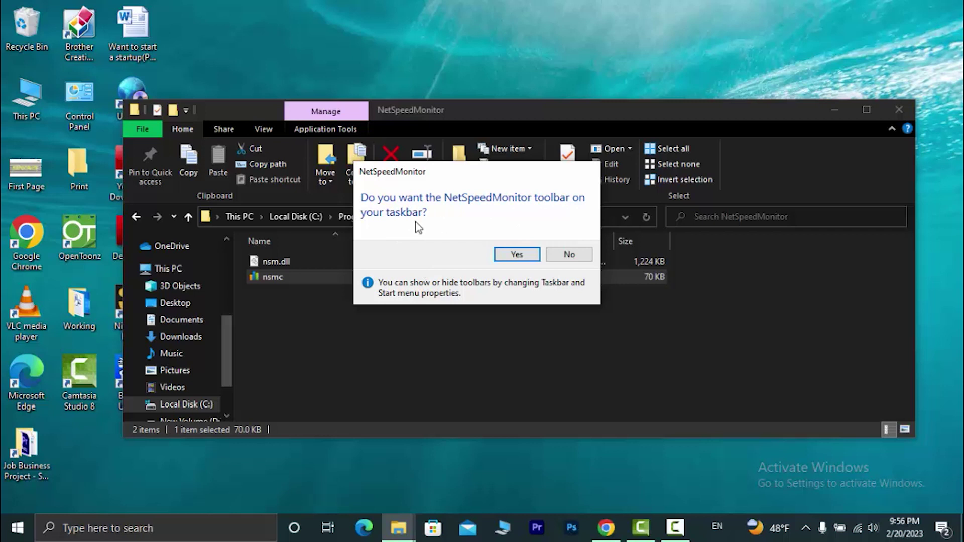
{"action": "left_click", "coordinate": [507, 254]}
Save the welcome settings with English, network interface Intel(R) Dual Band Wireless-AC 3165, and traffic logging with SQLite Database disabled
{"action": "left_click", "coordinate": [509, 209]}
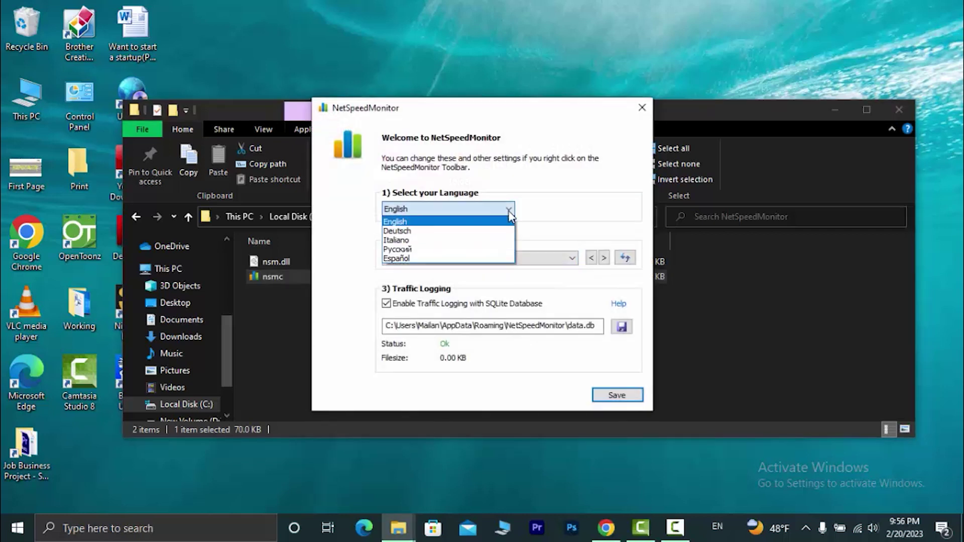
{"action": "left_click", "coordinate": [421, 223]}
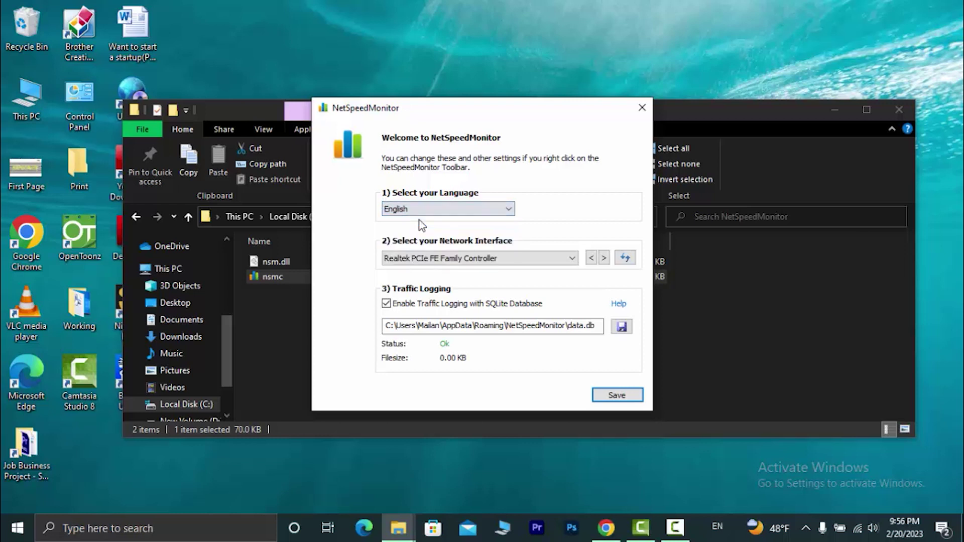
{"action": "left_click", "coordinate": [571, 259]}
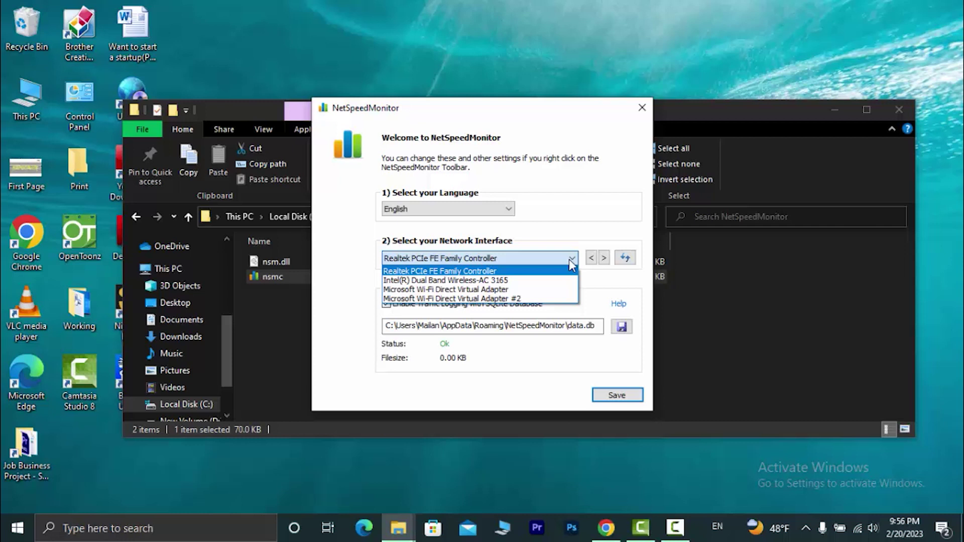
{"action": "left_click", "coordinate": [424, 280]}
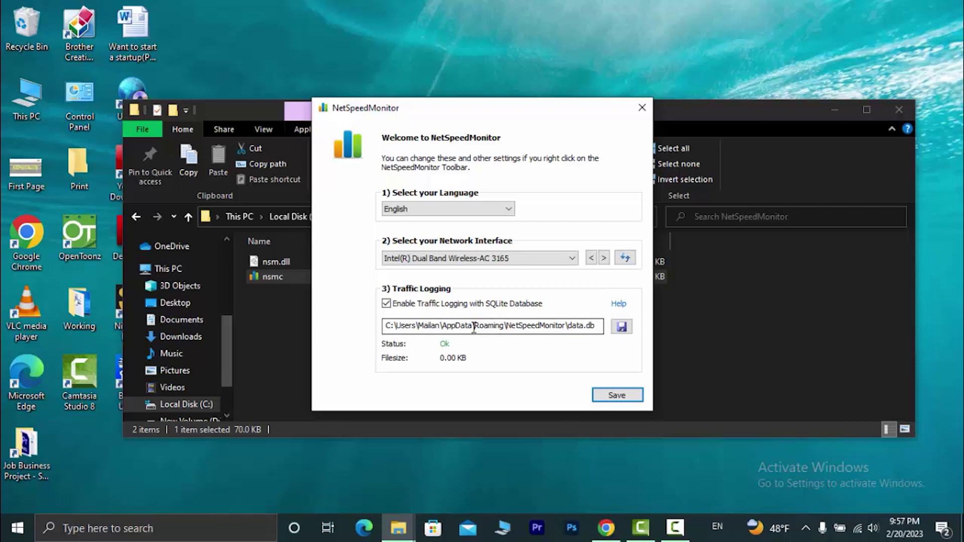
{"action": "left_click", "coordinate": [387, 306]}
{"action": "left_click", "coordinate": [634, 395]}
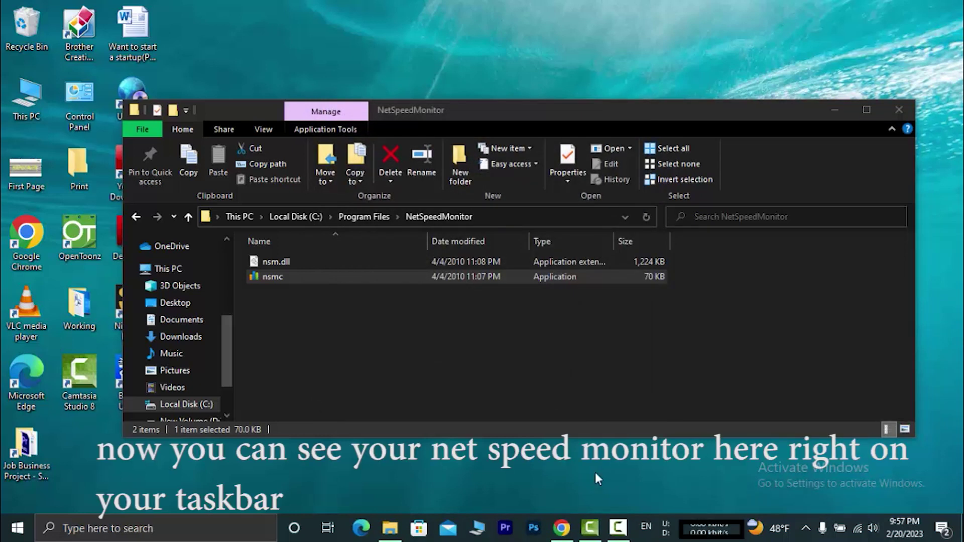
Open the configuration of the NetSpeedMonitor taskbar toolbar and set the bitrate unit to kB/s, keeping precision 0.00
{"action": "mouse_move", "coordinate": [713, 530]}
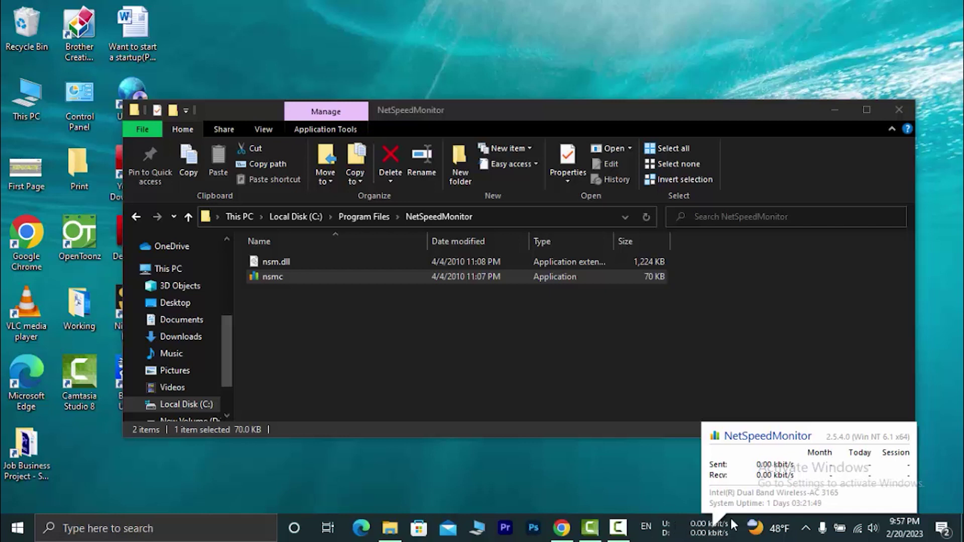
{"action": "right_click", "coordinate": [713, 532]}
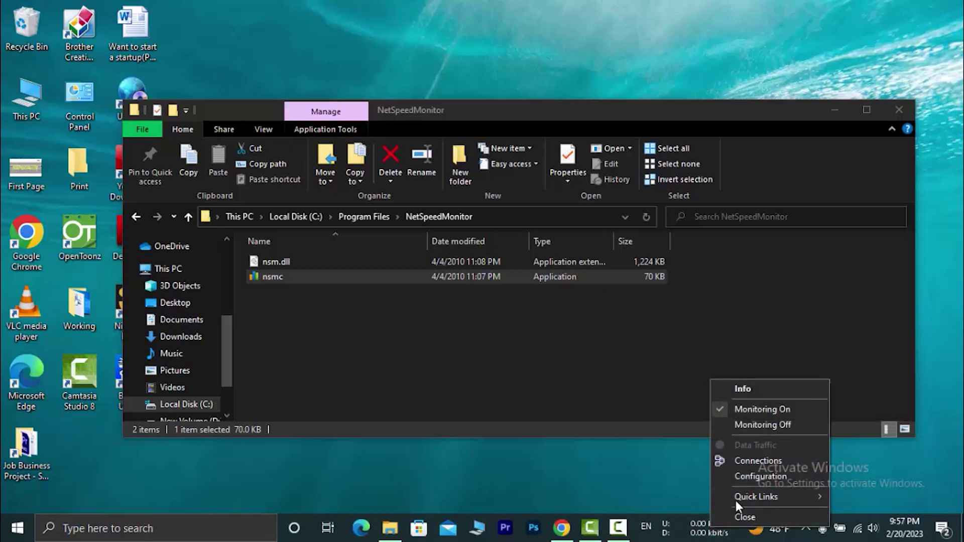
{"action": "left_click", "coordinate": [741, 474]}
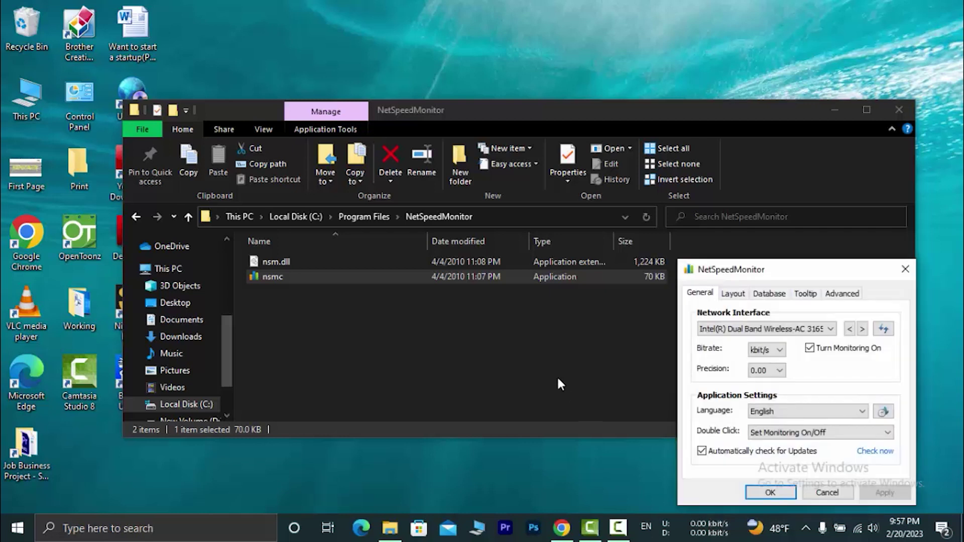
{"action": "left_click_drag", "start_coordinate": [754, 263], "coordinate": [446, 185]}
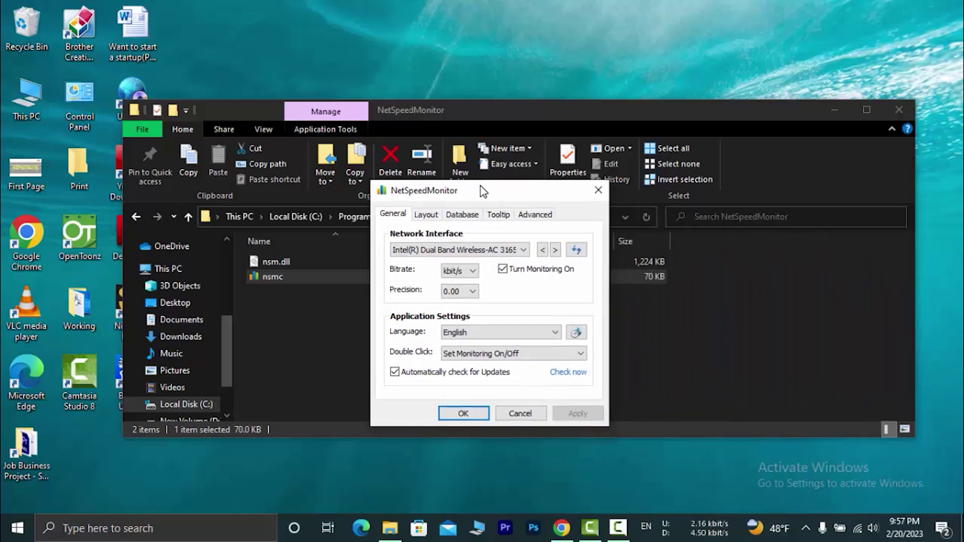
{"action": "left_click", "coordinate": [473, 272]}
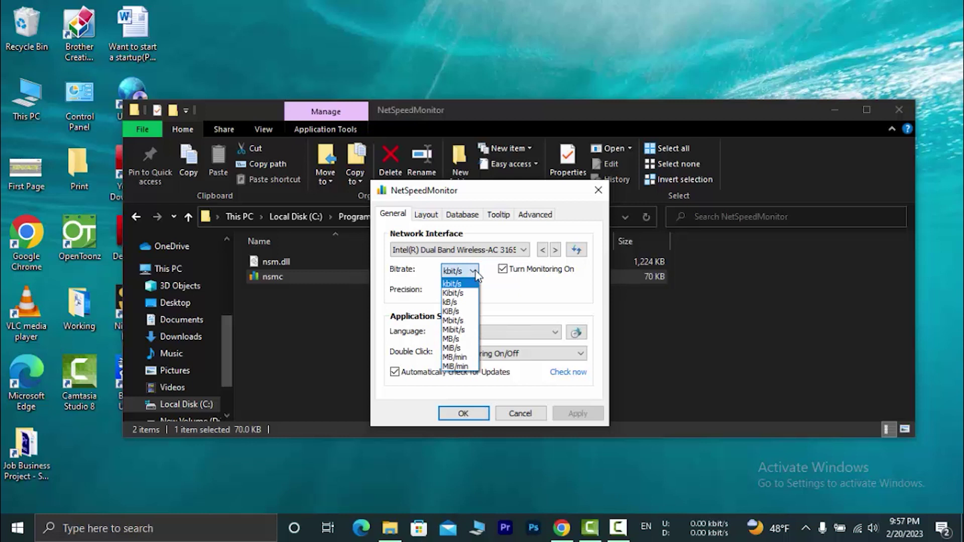
{"action": "left_click", "coordinate": [464, 302]}
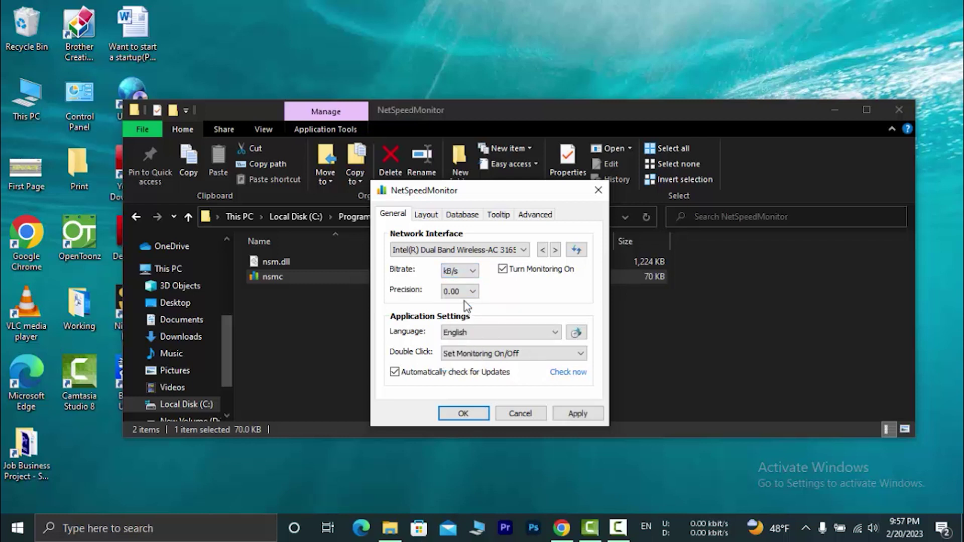
{"action": "left_click", "coordinate": [473, 293]}
{"action": "left_click", "coordinate": [472, 294]}
Set the toolbar font to Segoe UI Black at size 14, dismiss the donation request and apply the configuration
{"action": "left_click", "coordinate": [425, 215]}
{"action": "left_click", "coordinate": [460, 250]}
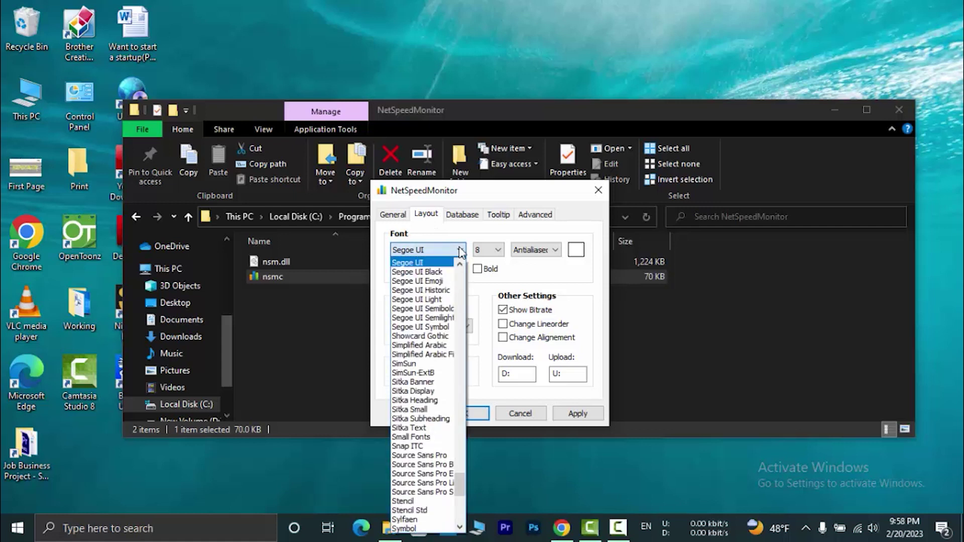
{"action": "left_click", "coordinate": [417, 272]}
{"action": "left_click", "coordinate": [498, 251]}
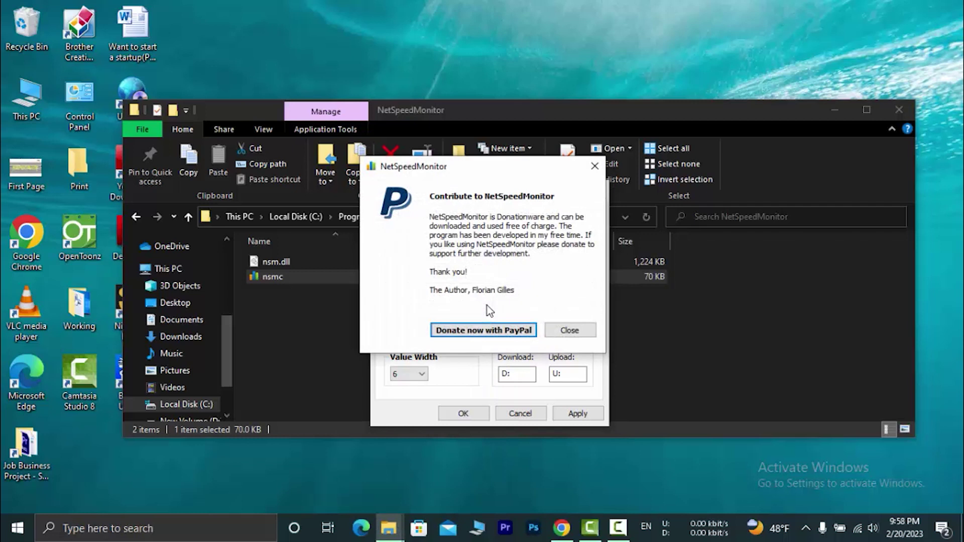
{"action": "left_click", "coordinate": [568, 332]}
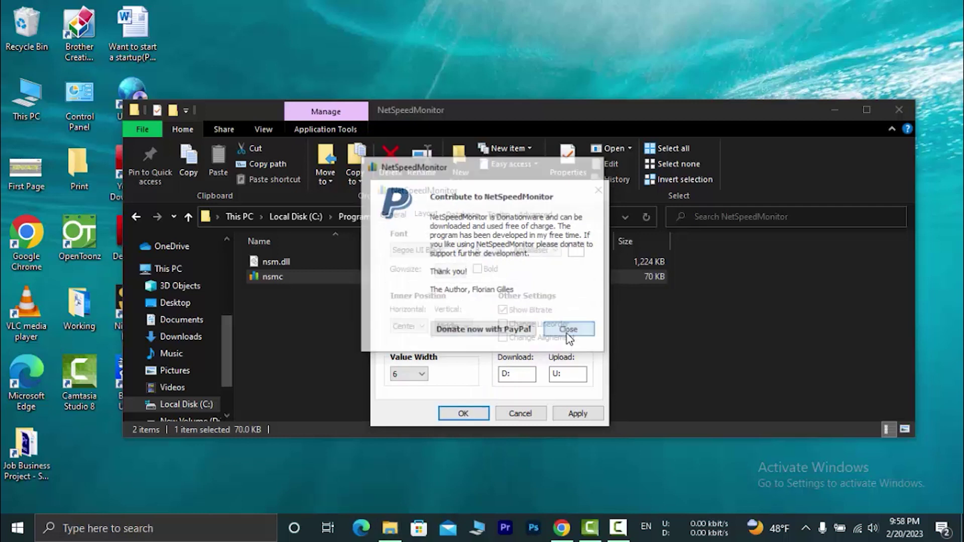
{"action": "left_click", "coordinate": [498, 251]}
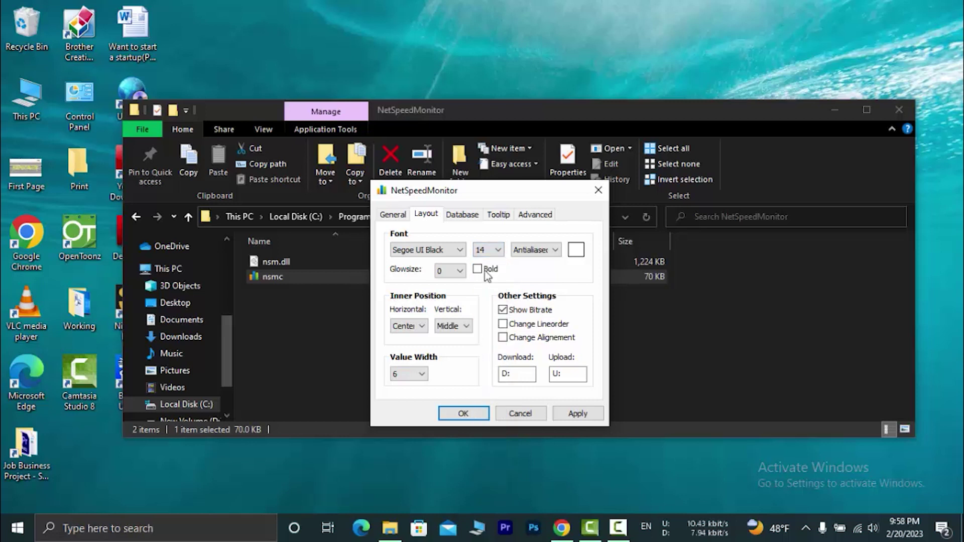
{"action": "left_click", "coordinate": [575, 415]}
{"action": "left_click", "coordinate": [577, 416]}
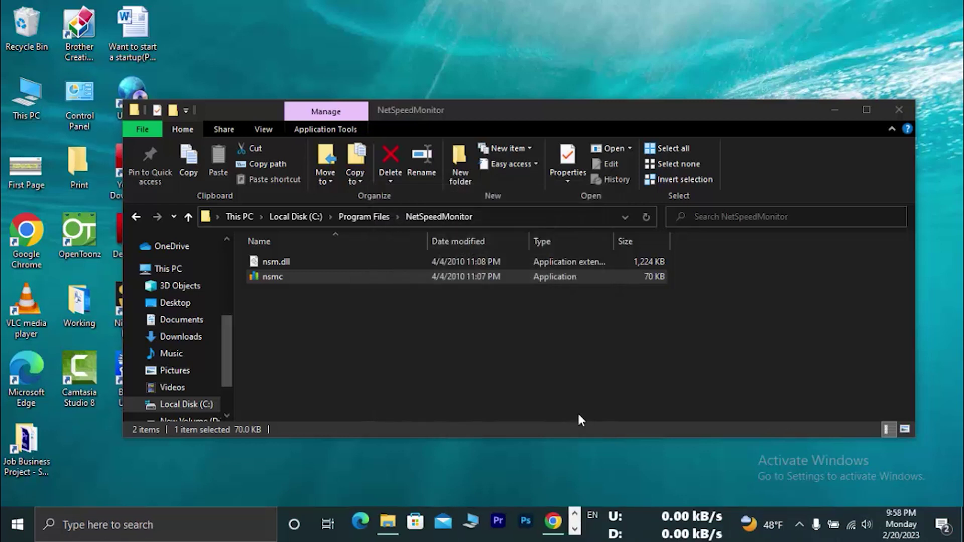
Reopen the NetSpeedMonitor configuration, set the toolbar font size to 12 and confirm
{"action": "right_click", "coordinate": [687, 529]}
{"action": "left_click", "coordinate": [710, 480]}
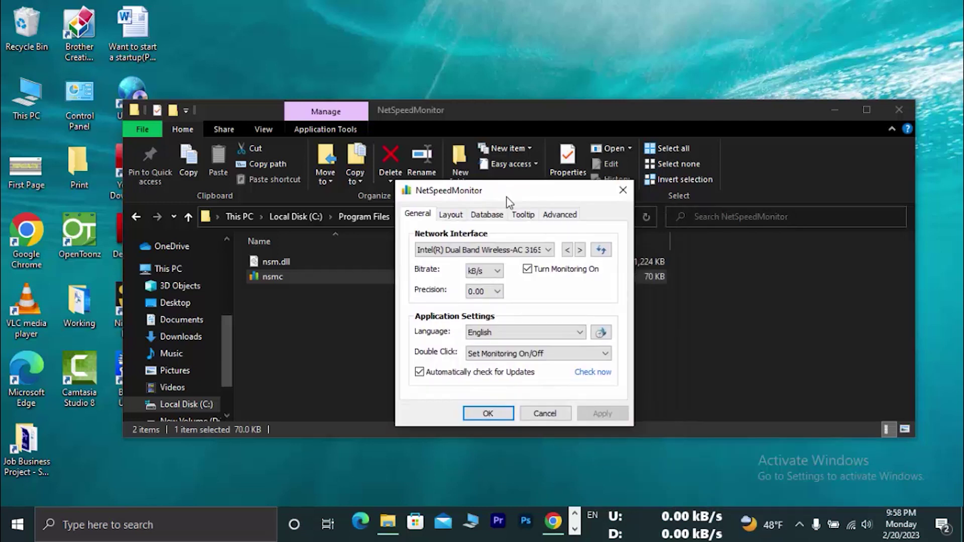
{"action": "left_click", "coordinate": [454, 216]}
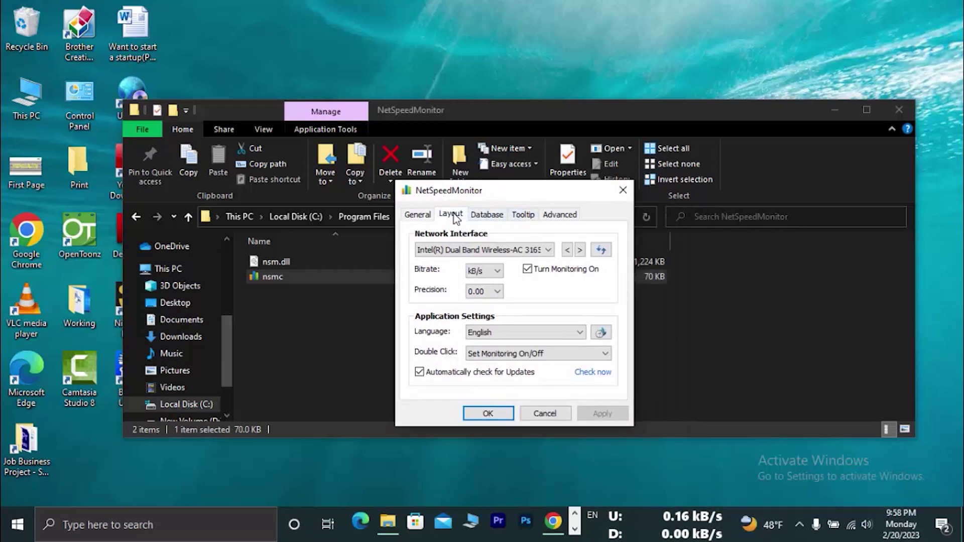
{"action": "left_click", "coordinate": [524, 250]}
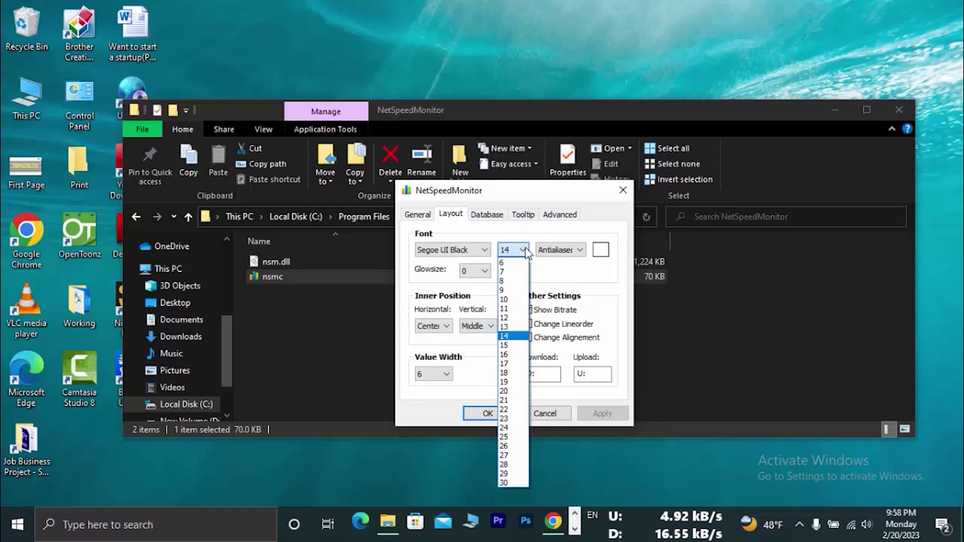
{"action": "left_click", "coordinate": [513, 336]}
{"action": "left_click", "coordinate": [520, 415]}
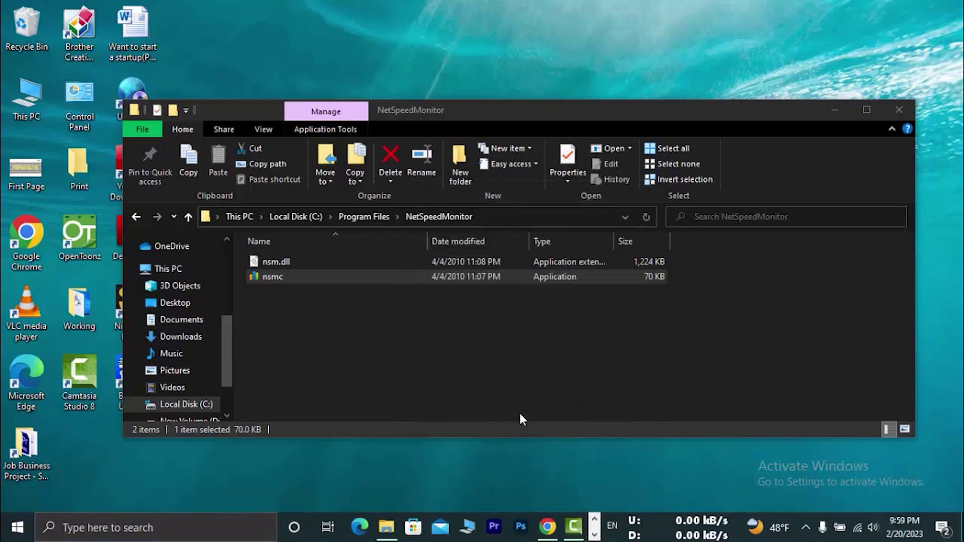
Reopen the NetSpeedMonitor configuration and set the toolbar font size to 11 in the layout settings
{"action": "right_click", "coordinate": [684, 526]}
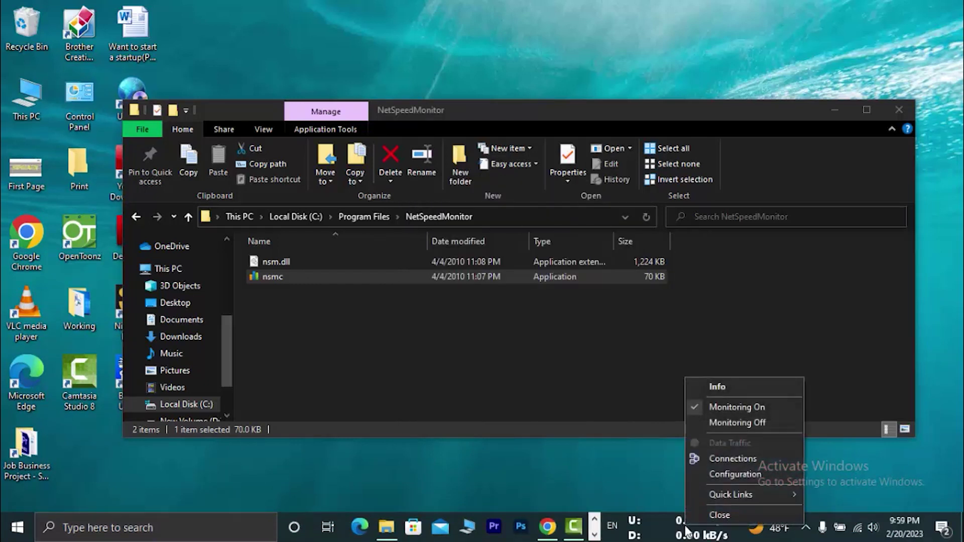
{"action": "left_click", "coordinate": [720, 476]}
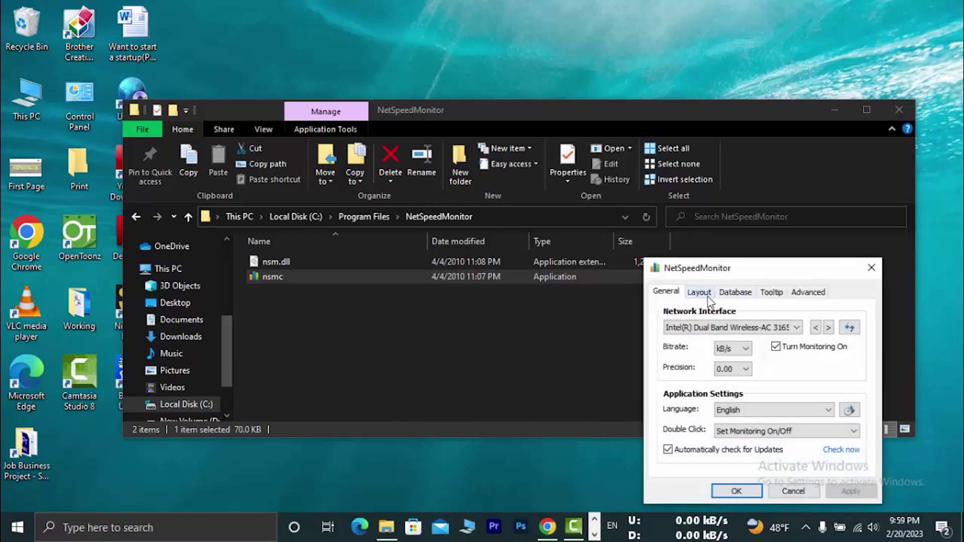
{"action": "left_click", "coordinate": [702, 293]}
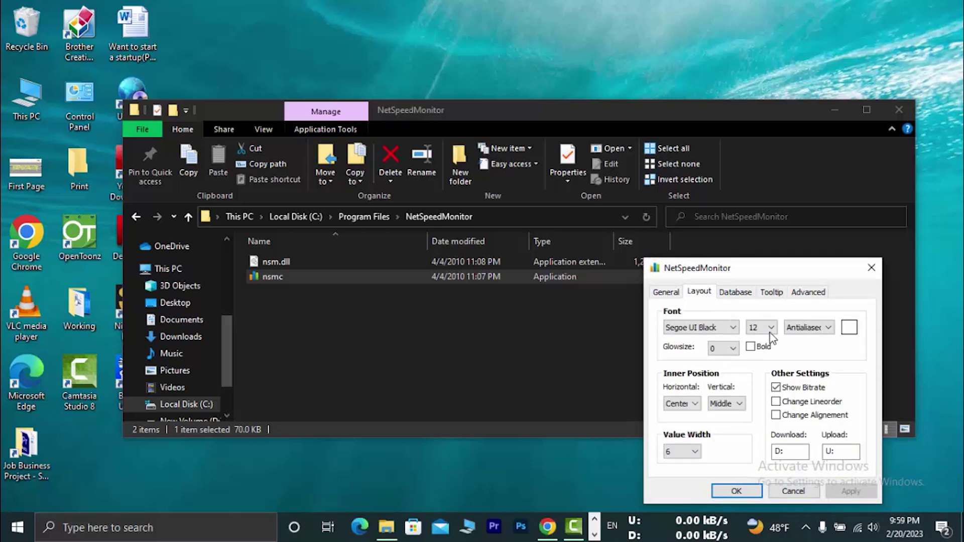
{"action": "left_click", "coordinate": [771, 329]}
{"action": "left_click", "coordinate": [768, 153]}
{"action": "left_click_drag", "start_coordinate": [771, 269], "coordinate": [613, 205]}
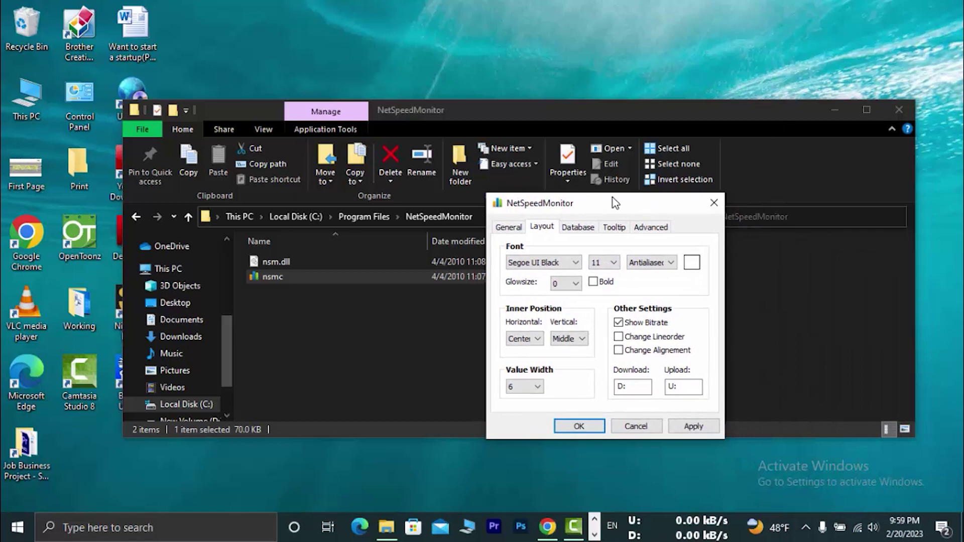
Review the Database, Tooltip, Advanced, Layout and General settings of NetSpeedMonitor
{"action": "left_click", "coordinate": [576, 227]}
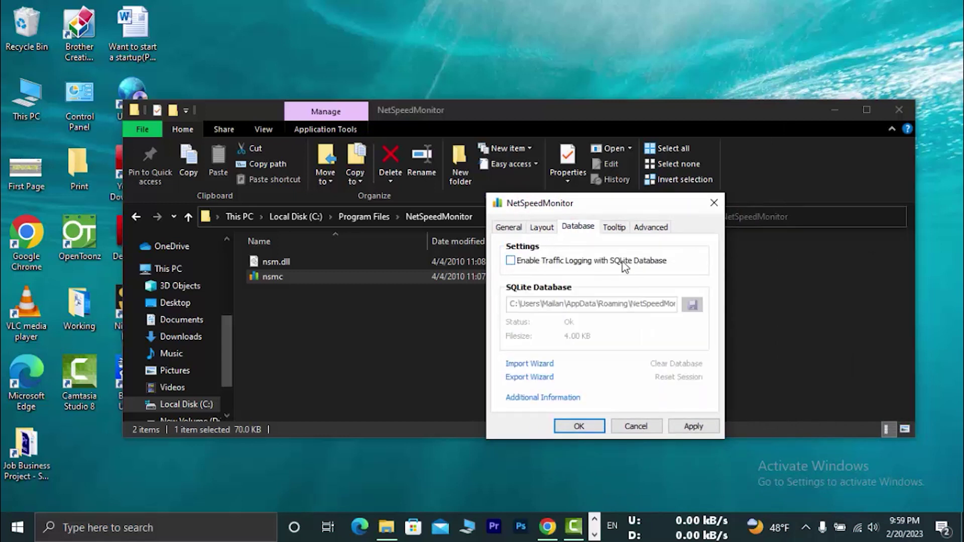
{"action": "left_click", "coordinate": [616, 229]}
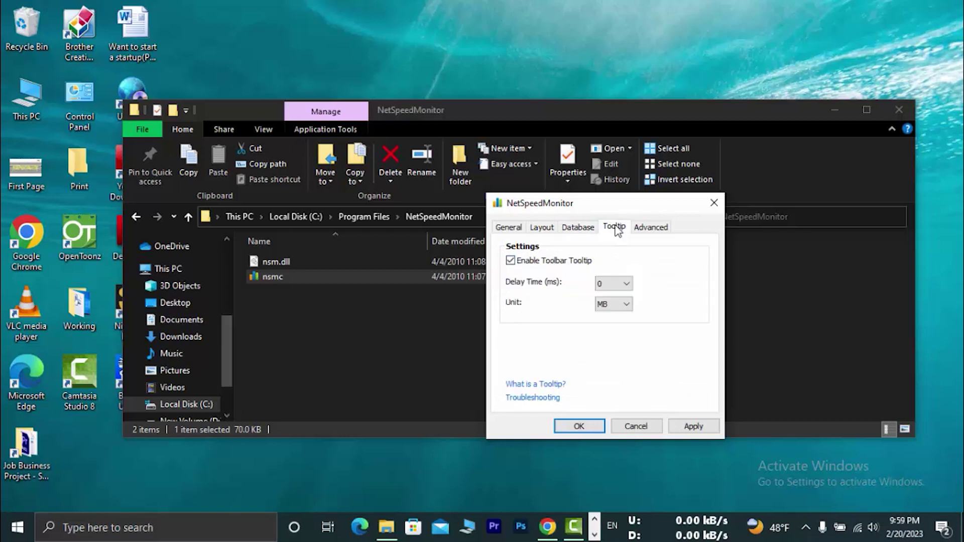
{"action": "left_click", "coordinate": [651, 229]}
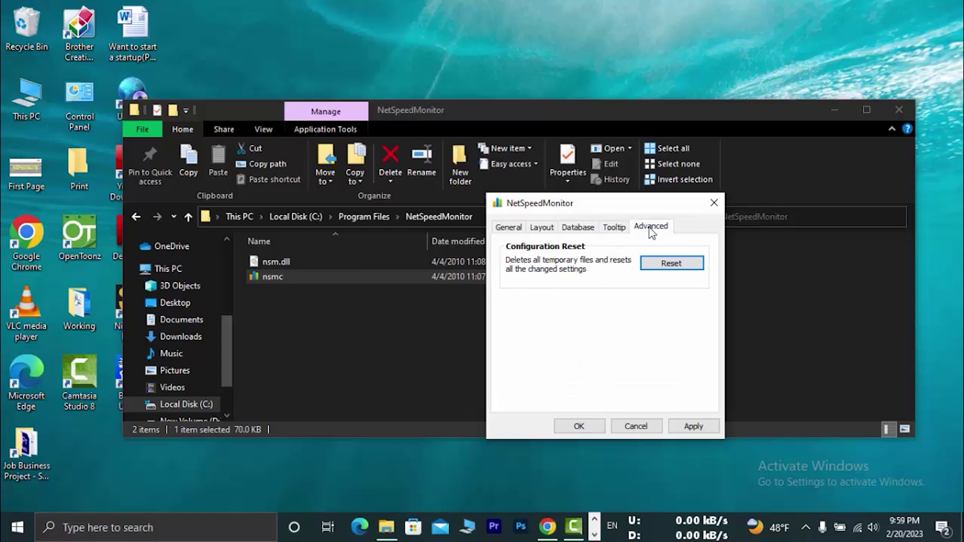
{"action": "left_click", "coordinate": [551, 228]}
{"action": "left_click", "coordinate": [519, 232]}
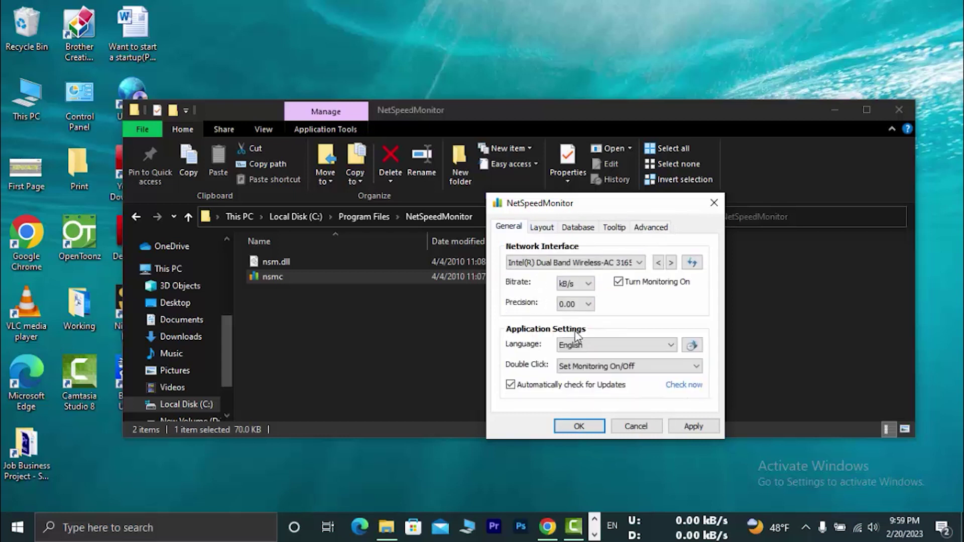
Confirm the NetSpeedMonitor configuration, close the installation folder and show the taskbar toolbar's traffic tooltip
{"action": "left_click", "coordinate": [576, 426]}
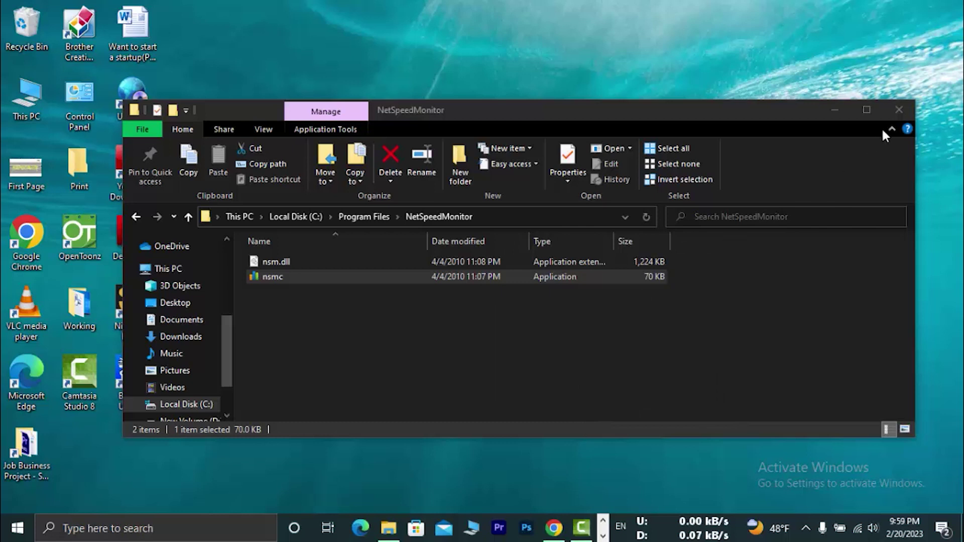
{"action": "left_click", "coordinate": [895, 111]}
{"action": "mouse_move", "coordinate": [706, 525]}
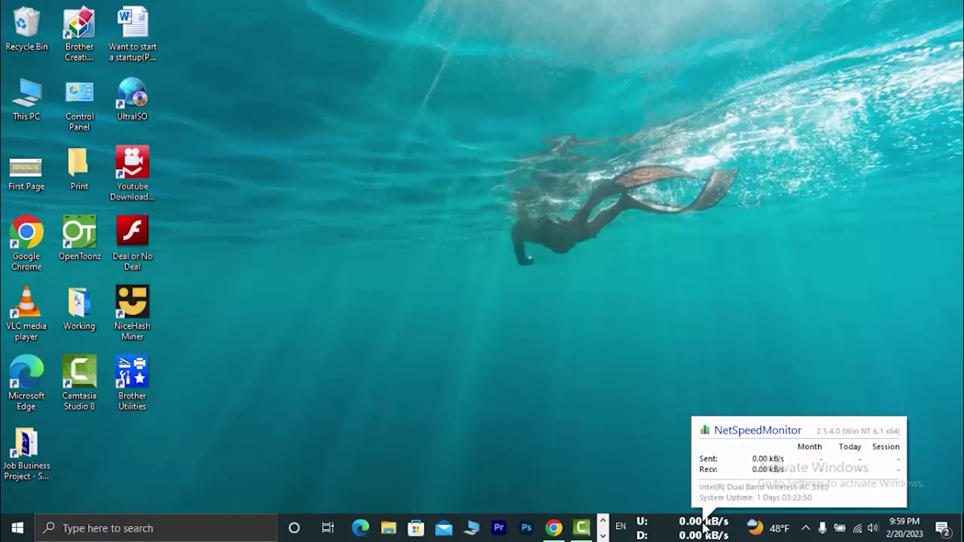